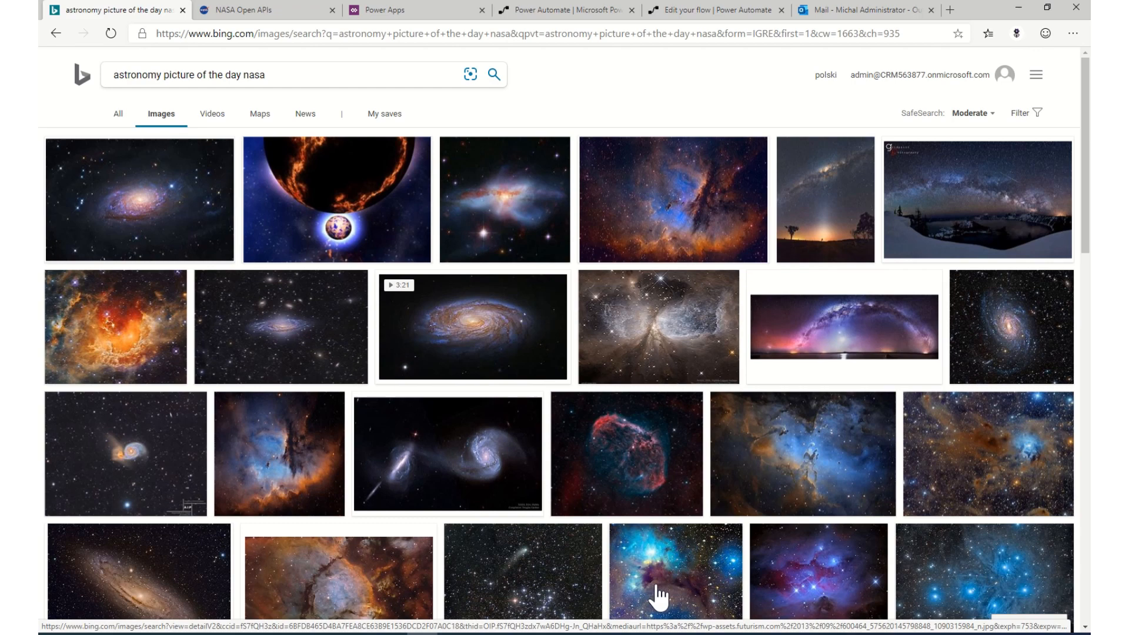
Switch to the NASA Open APIs page and review the APOD section's description and HTTP request
{"action": "left_click", "coordinate": [238, 13]}
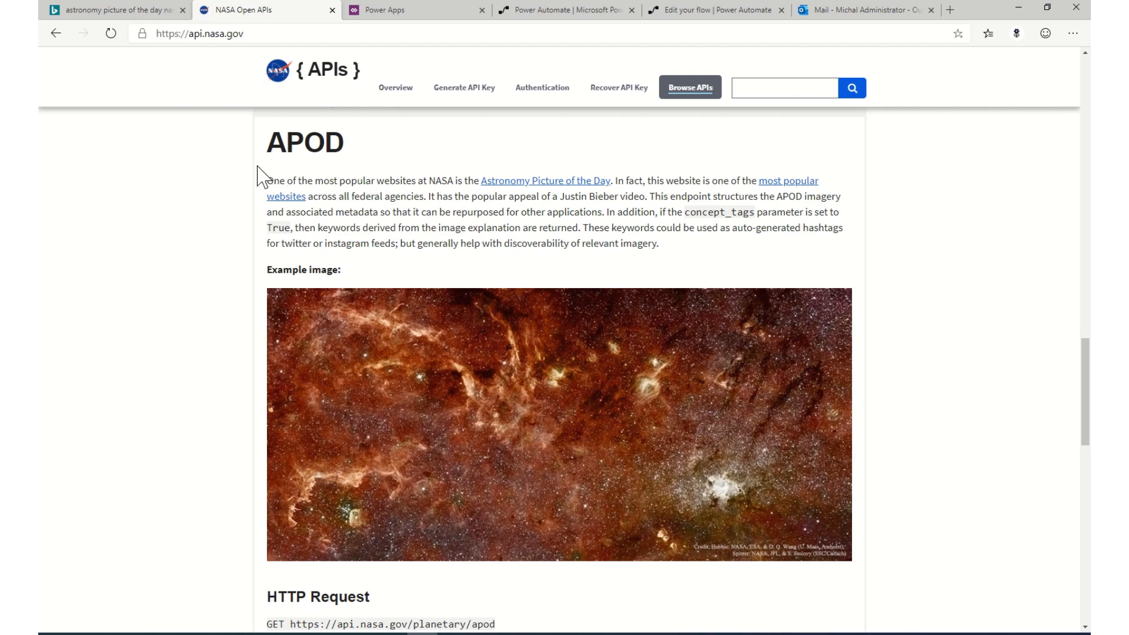
{"action": "scroll", "coordinate": [258, 177], "scroll_direction": "down", "scroll_amount": 1}
{"action": "scroll", "coordinate": [262, 172], "scroll_direction": "up", "scroll_amount": 1}
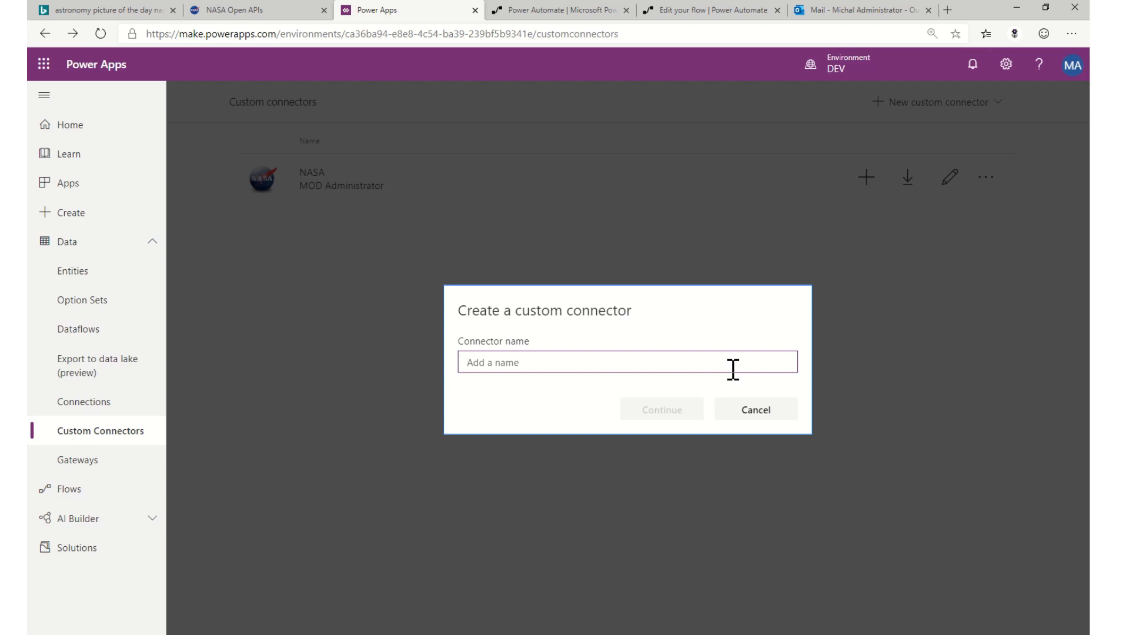
Name the new custom connector NASA APOD and continue to its general information
{"action": "type", "text": "NASA "}
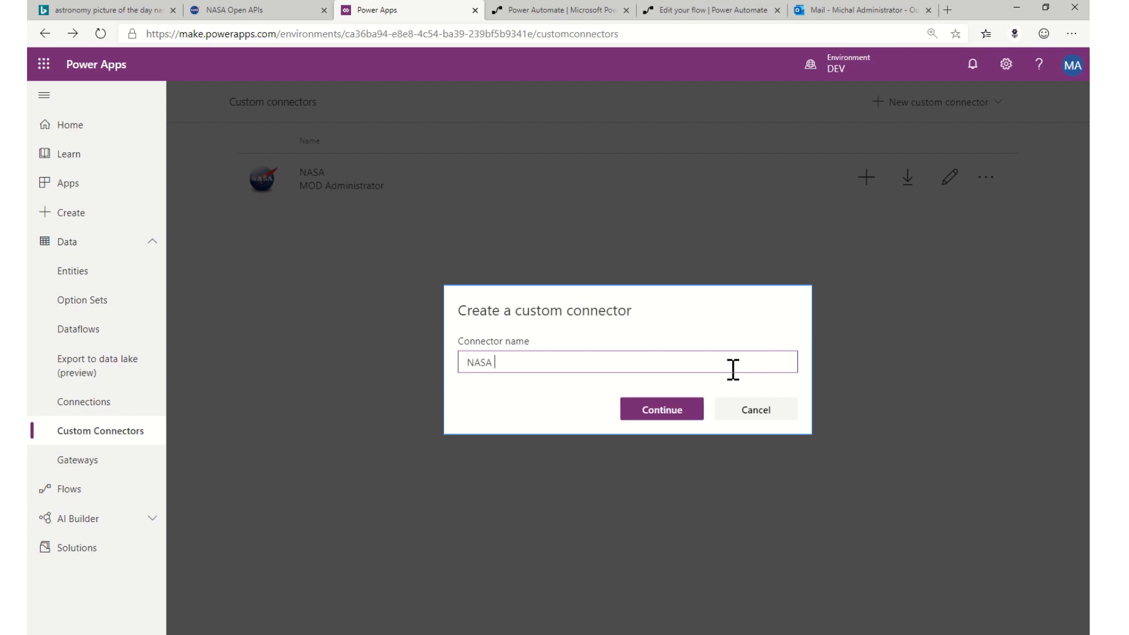
{"action": "type", "text": "APOD"}
{"action": "left_click", "coordinate": [649, 422]}
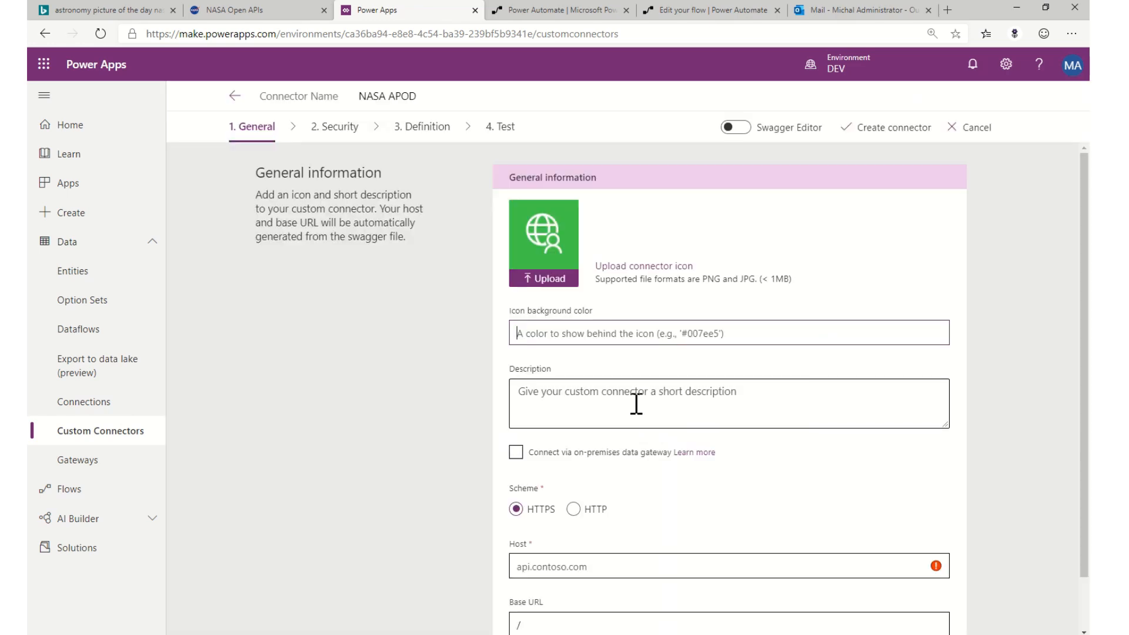
Upload nasa.jpg as the connector icon and set the host to api.nasa.gov
{"action": "left_click", "coordinate": [529, 246]}
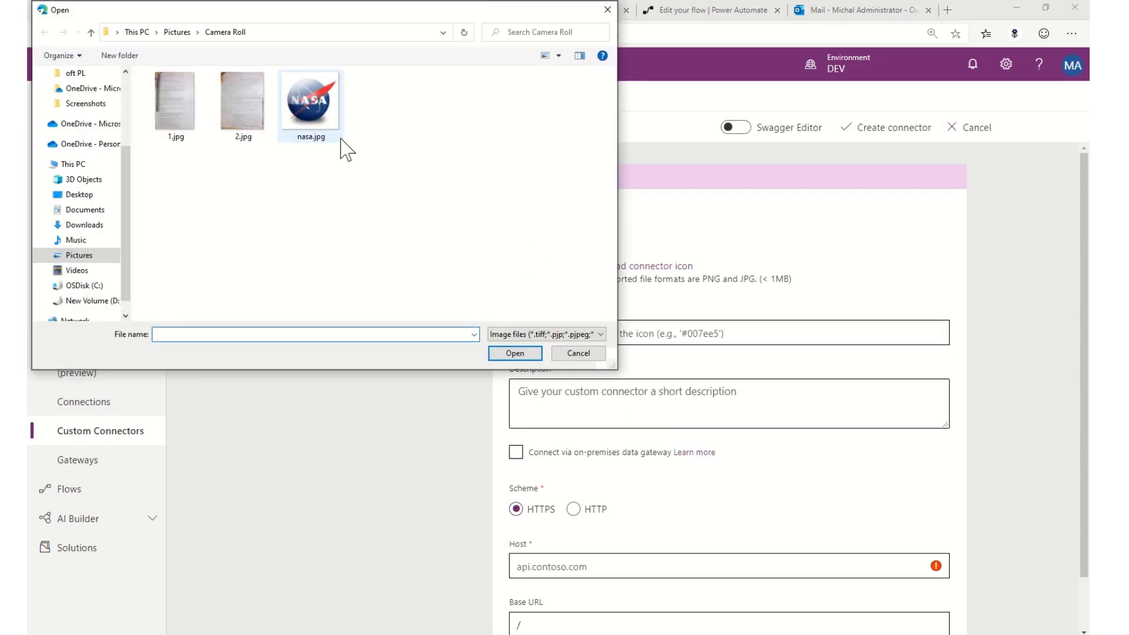
{"action": "double_click", "coordinate": [311, 130]}
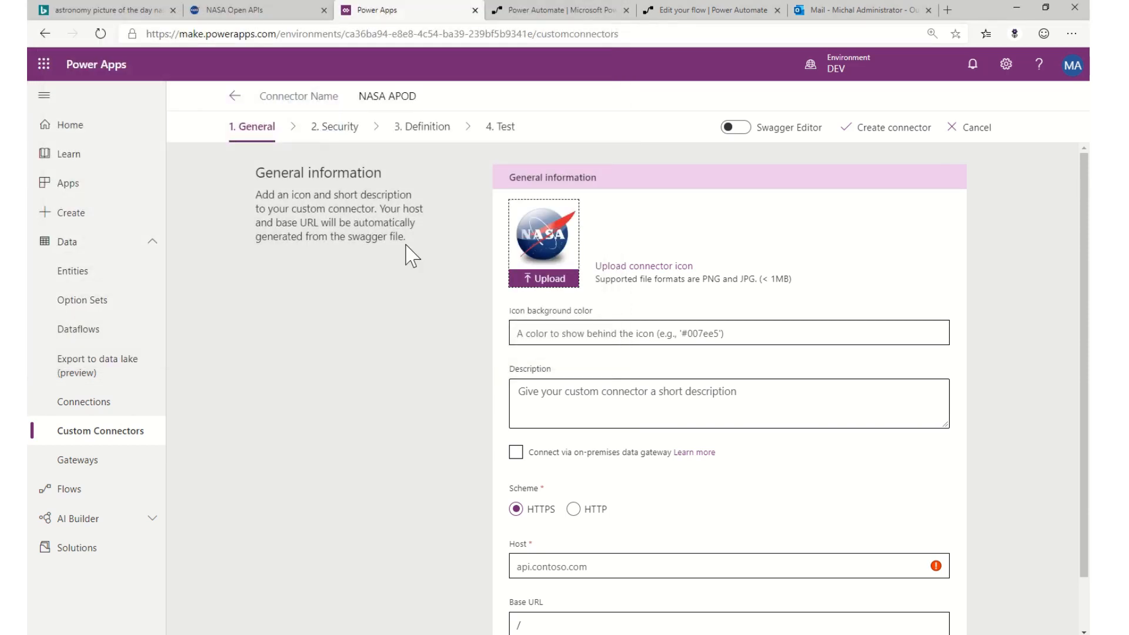
{"action": "left_click", "coordinate": [530, 567]}
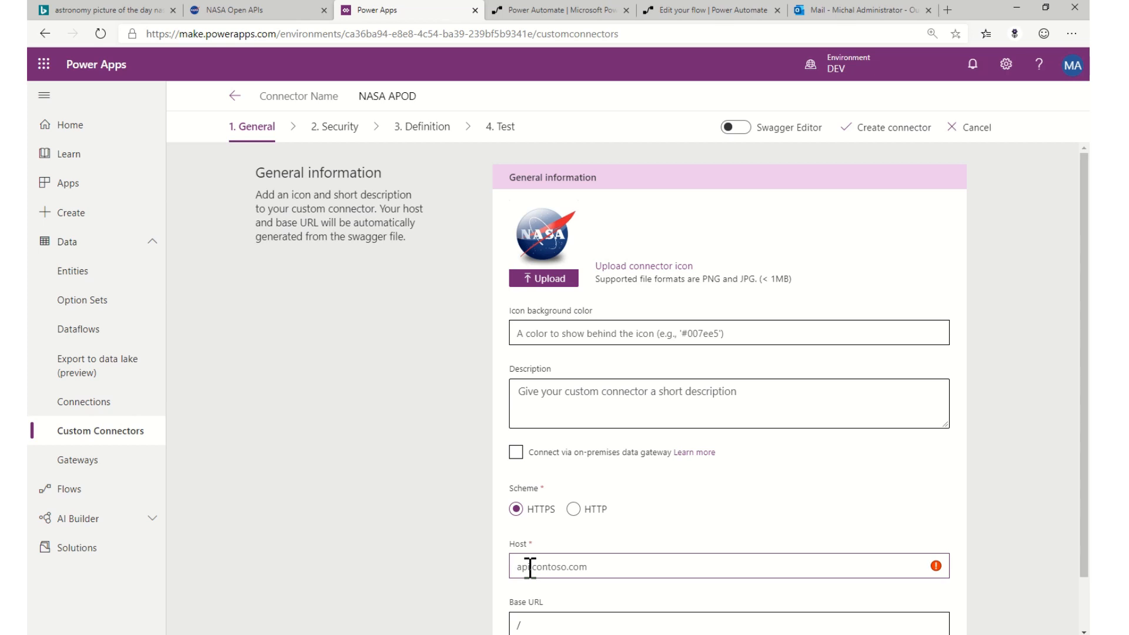
{"action": "type", "text": "api.nasa.gov"}
{"action": "scroll", "coordinate": [529, 567], "scroll_direction": "down", "scroll_amount": 2}
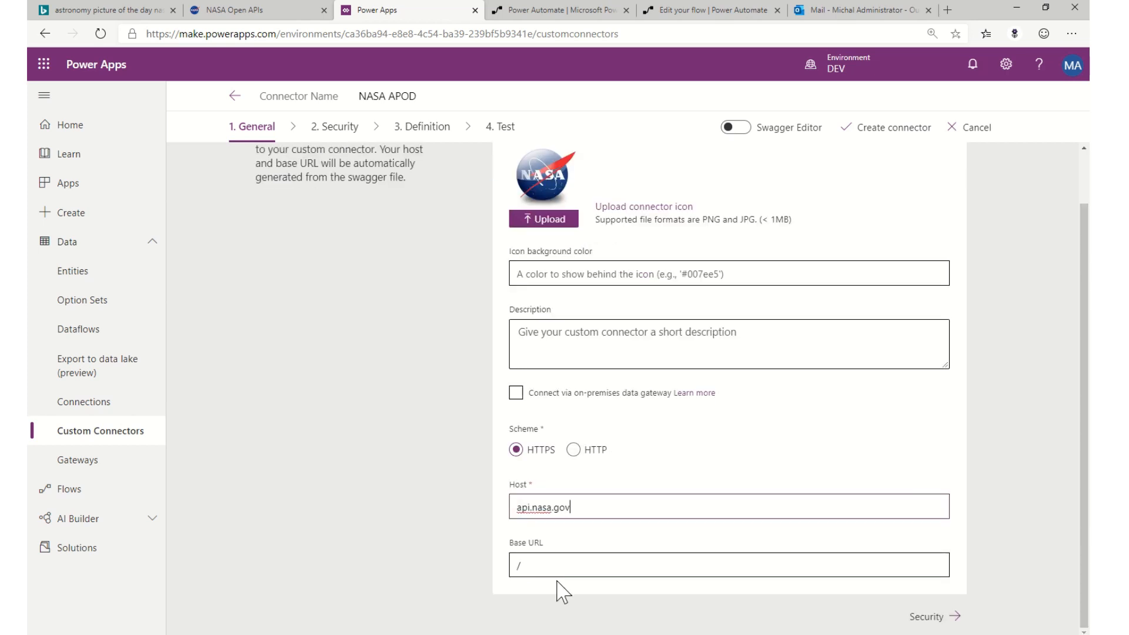
Set the connector's security to API Key authentication with parameter label and name api_key, located in the Query
{"action": "left_click", "coordinate": [912, 612]}
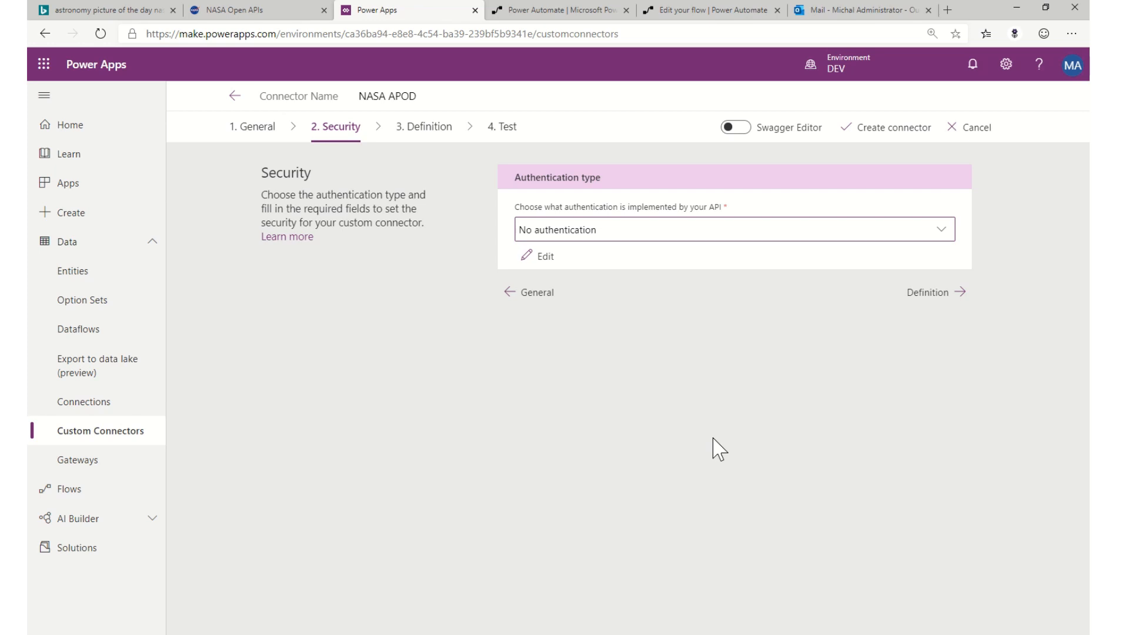
{"action": "left_click", "coordinate": [623, 238]}
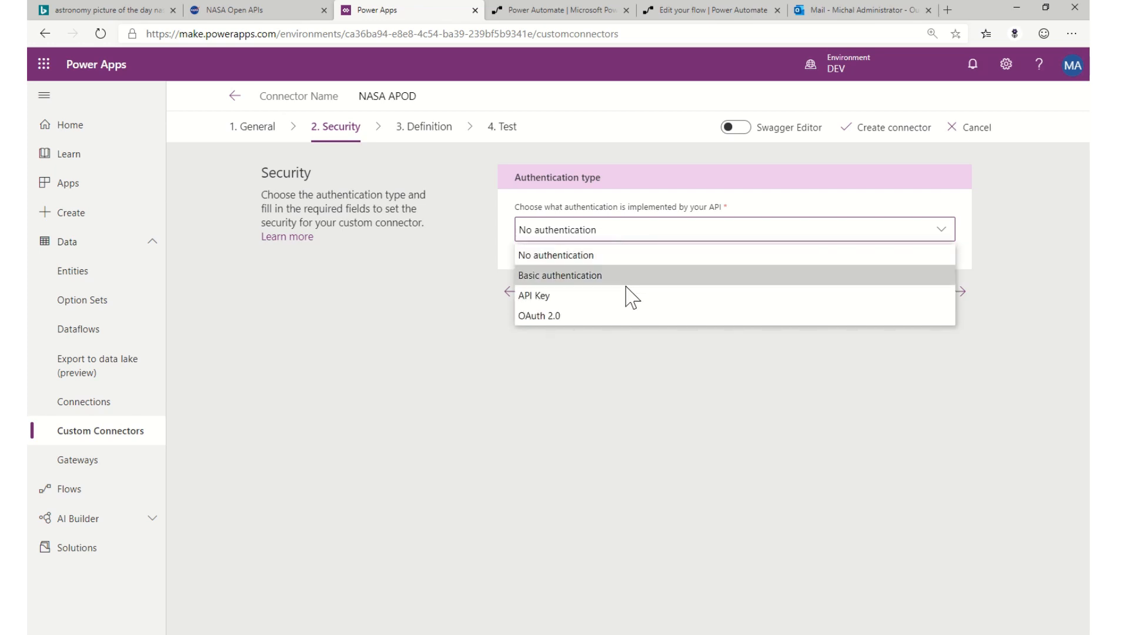
{"action": "left_click", "coordinate": [625, 298]}
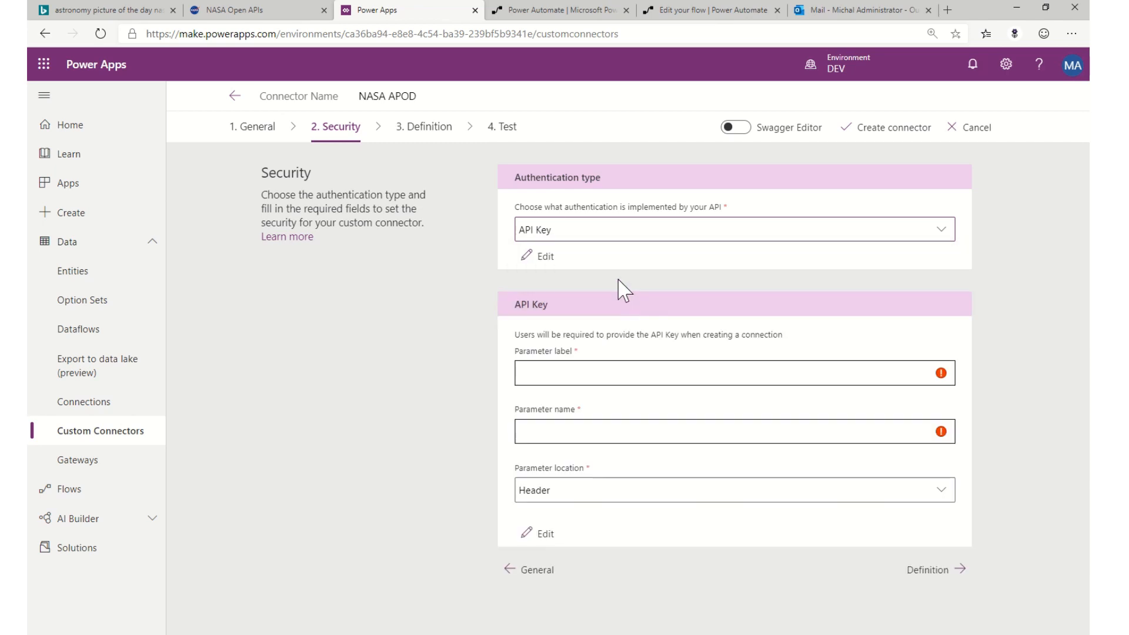
{"action": "left_click", "coordinate": [602, 384]}
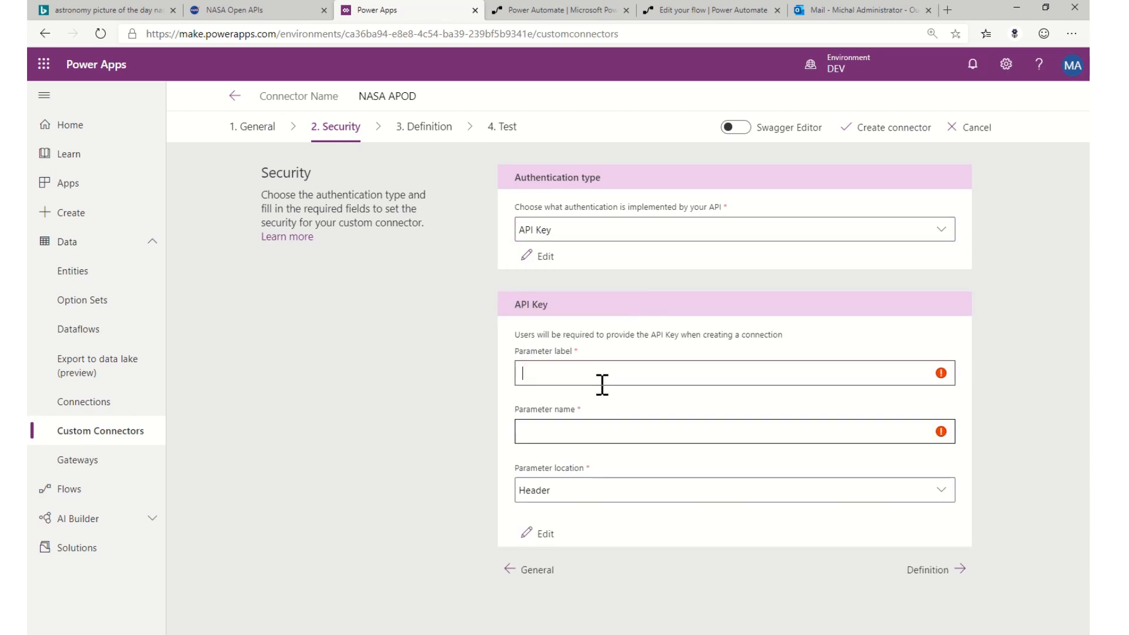
{"action": "type", "text": "api_key"}
{"action": "key", "text": "Tab"}
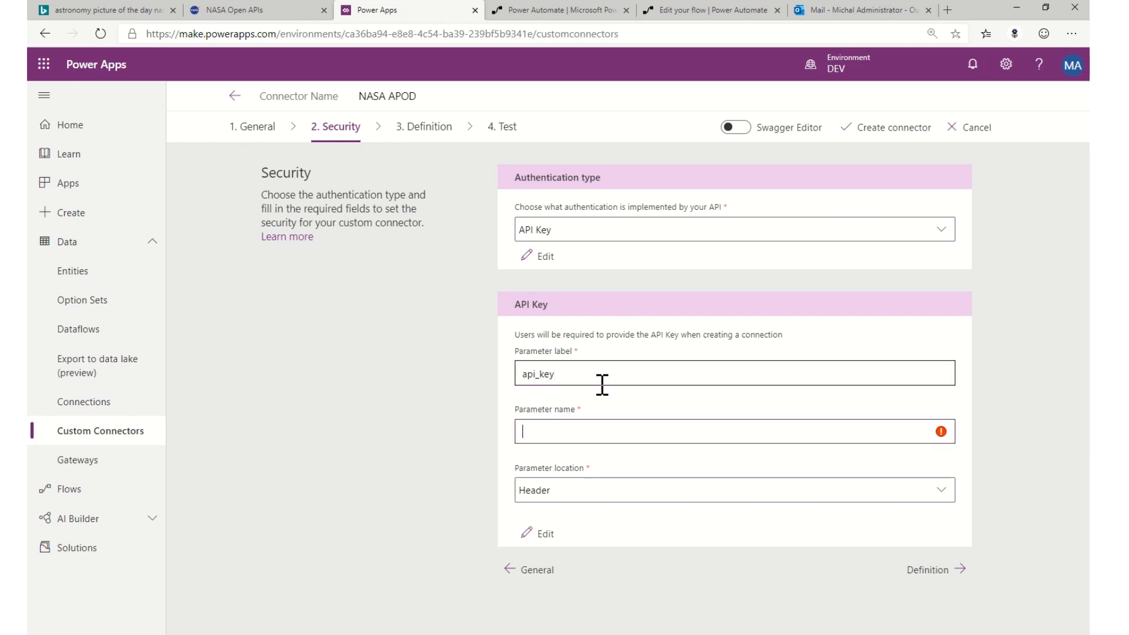
{"action": "type", "text": "api_key"}
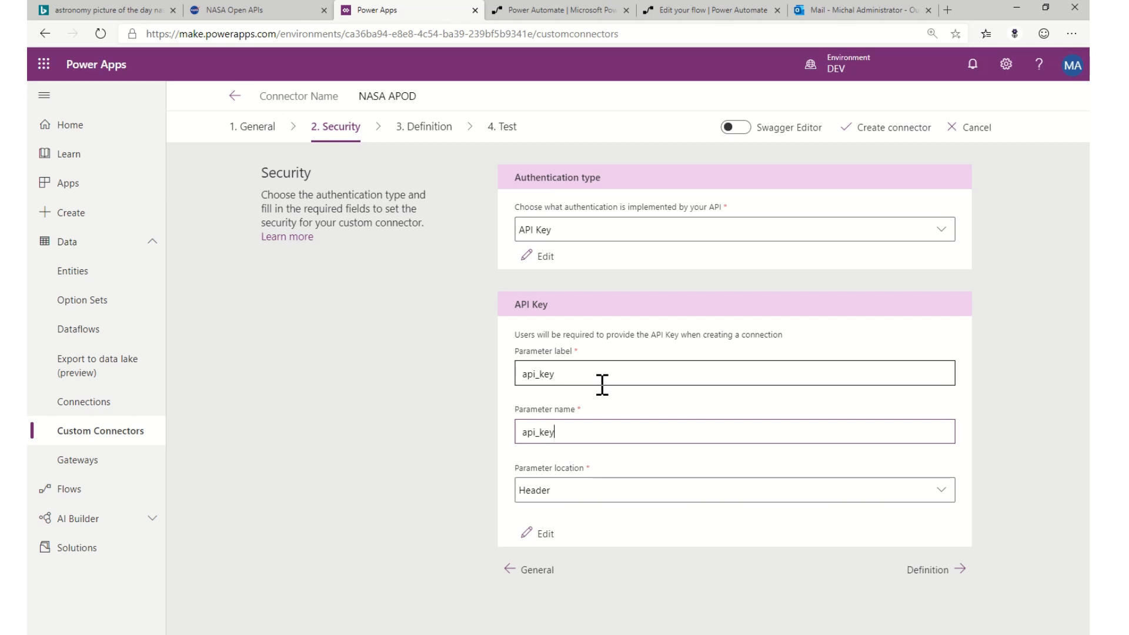
{"action": "left_click", "coordinate": [551, 493]}
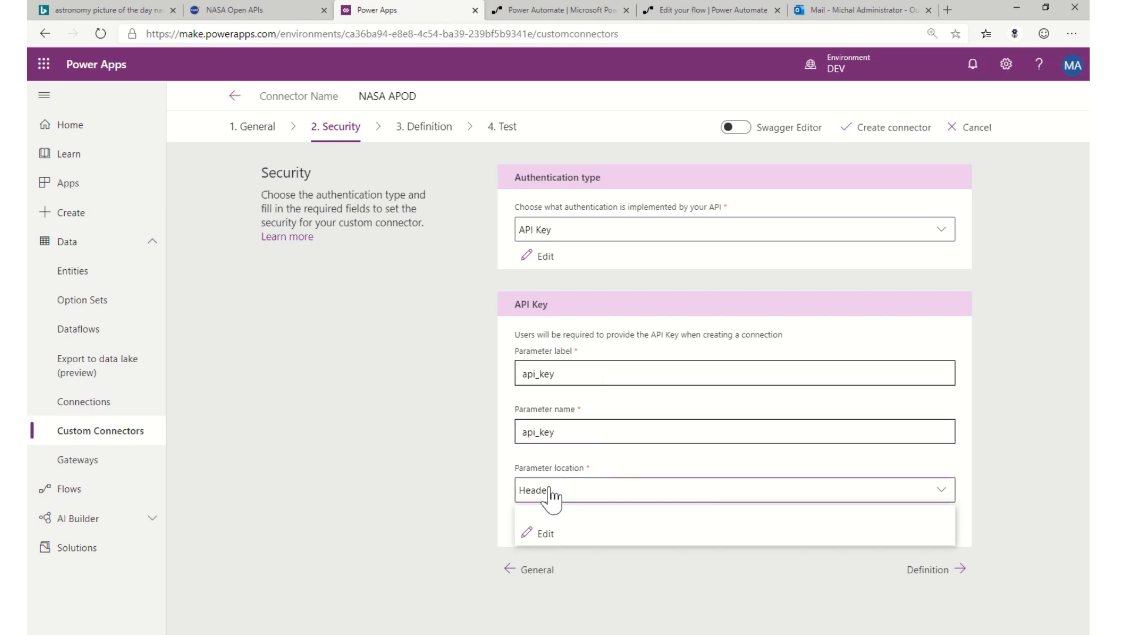
{"action": "left_click", "coordinate": [551, 516]}
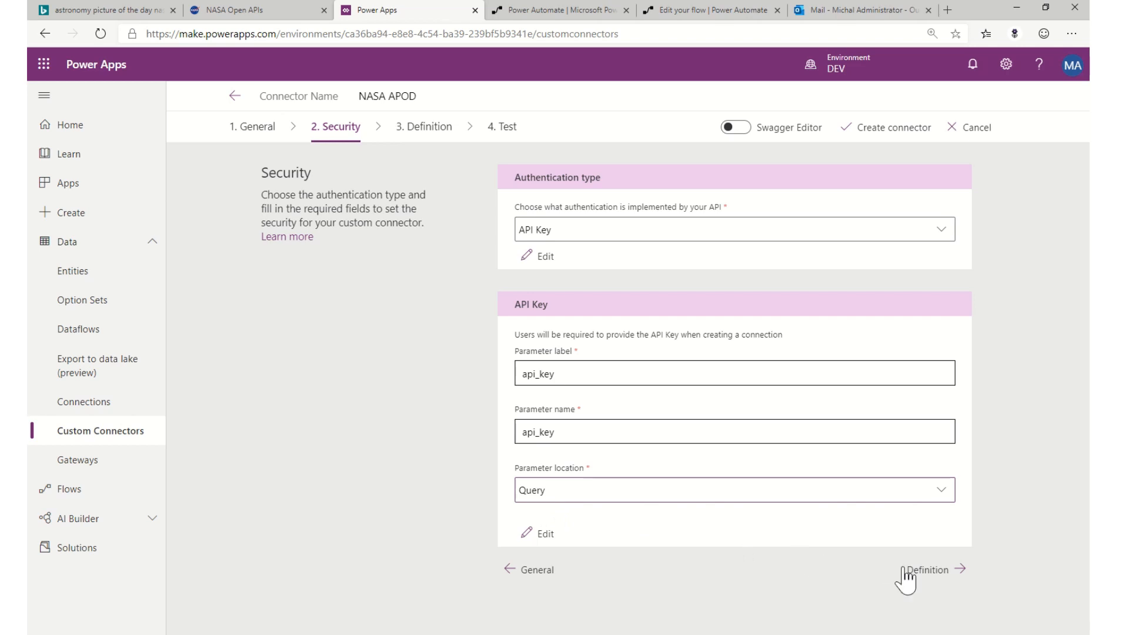
Add an action to the connector definition with summary "Get Astronomy Pic of the Day" and operation ID GetAPOD
{"action": "left_click", "coordinate": [922, 569]}
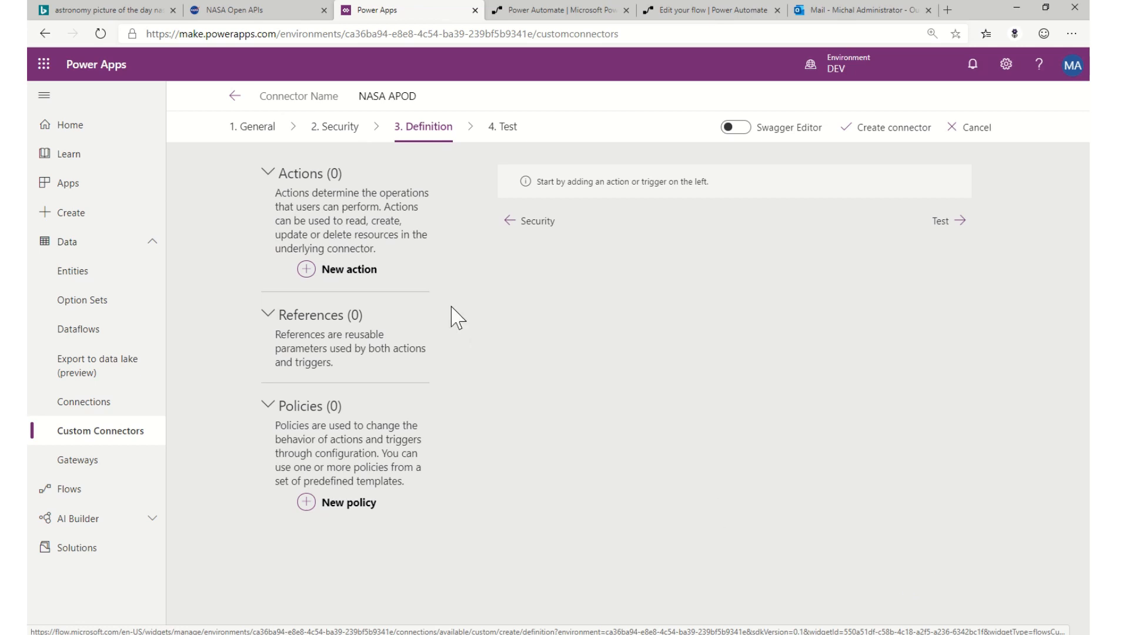
{"action": "left_click", "coordinate": [353, 271]}
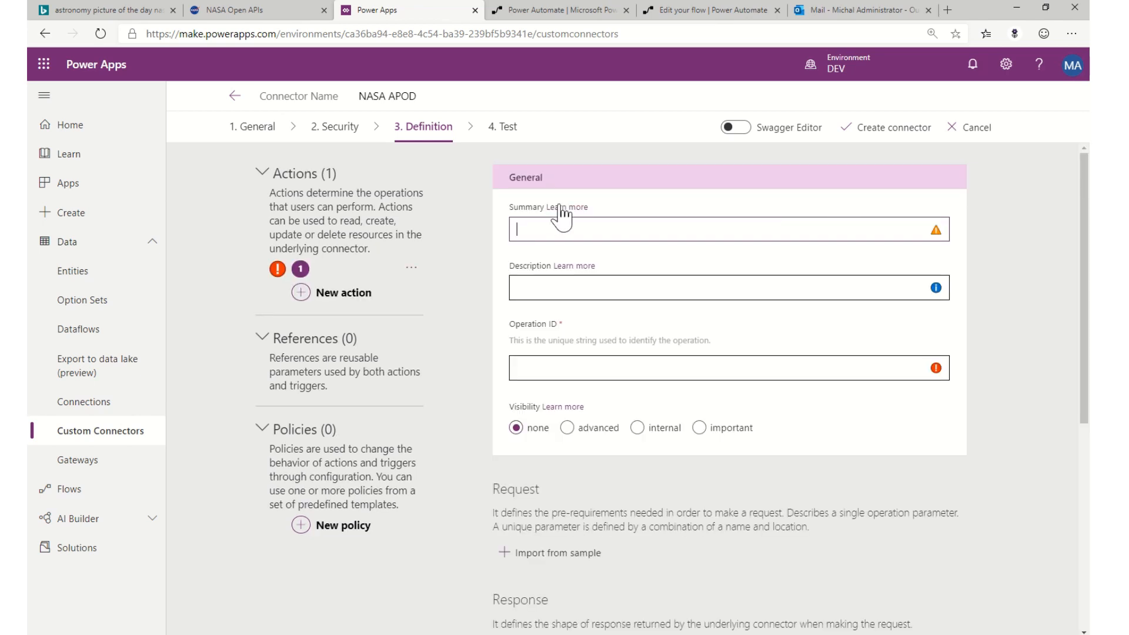
{"action": "type", "text": "Get Astronomy Pic of the Day"}
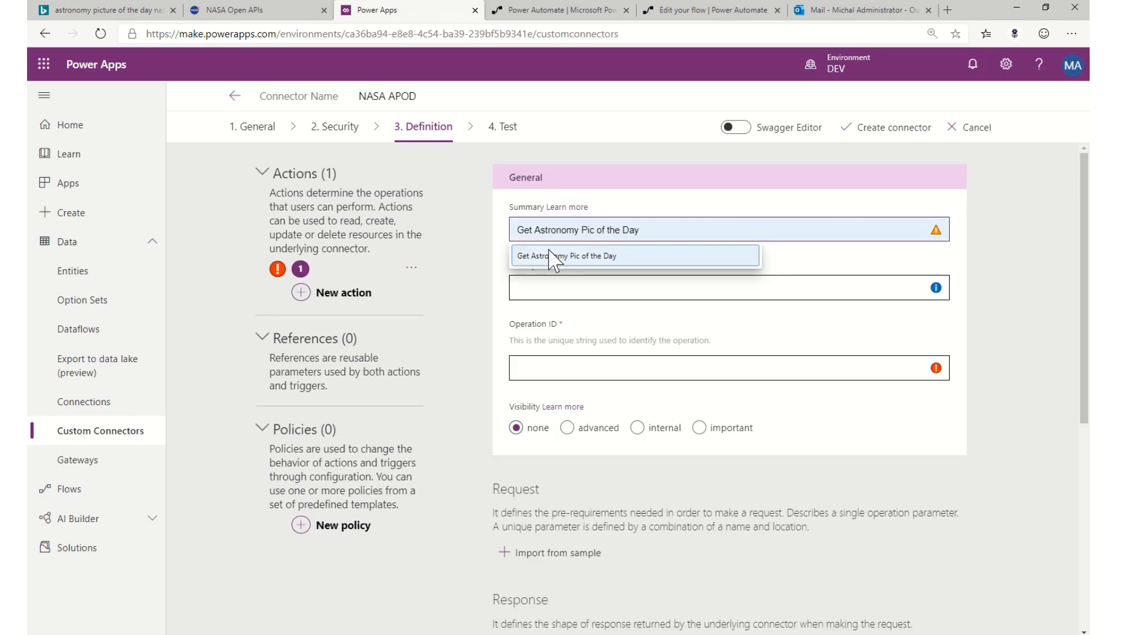
{"action": "left_click", "coordinate": [551, 265]}
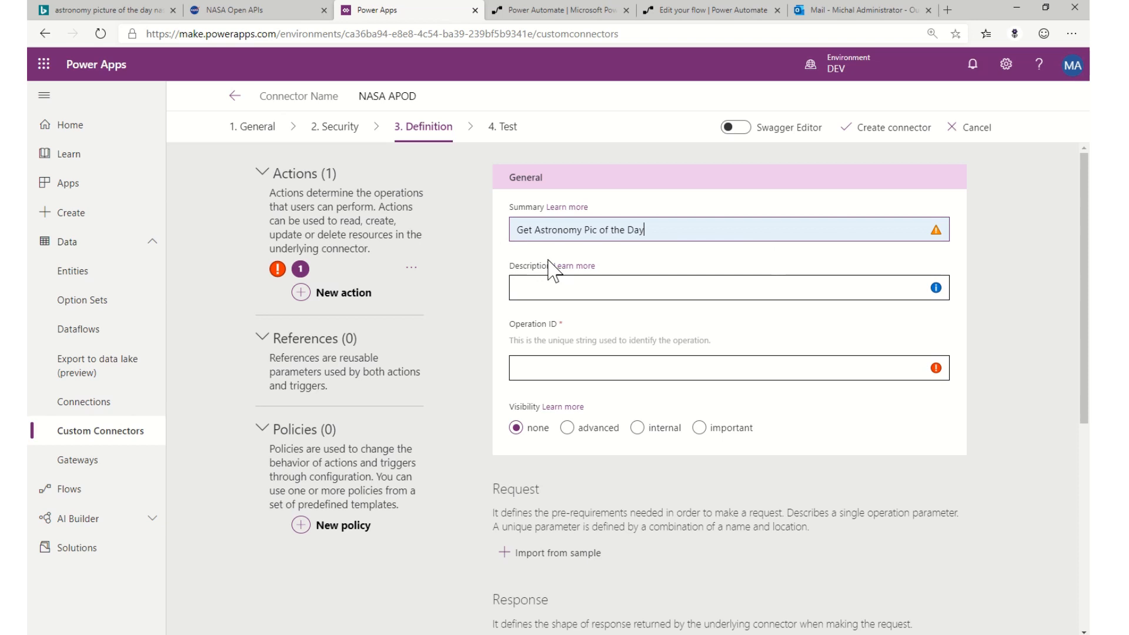
{"action": "left_click", "coordinate": [545, 368]}
{"action": "type", "text": "GetAPOD"}
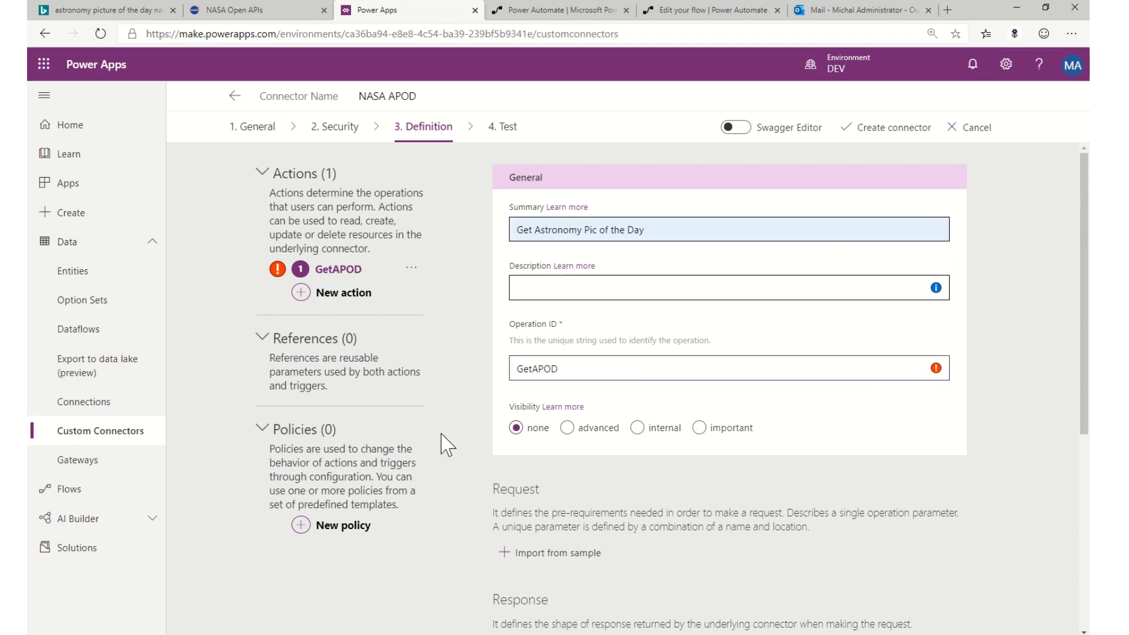
{"action": "scroll", "coordinate": [447, 445], "scroll_direction": "down", "scroll_amount": 4}
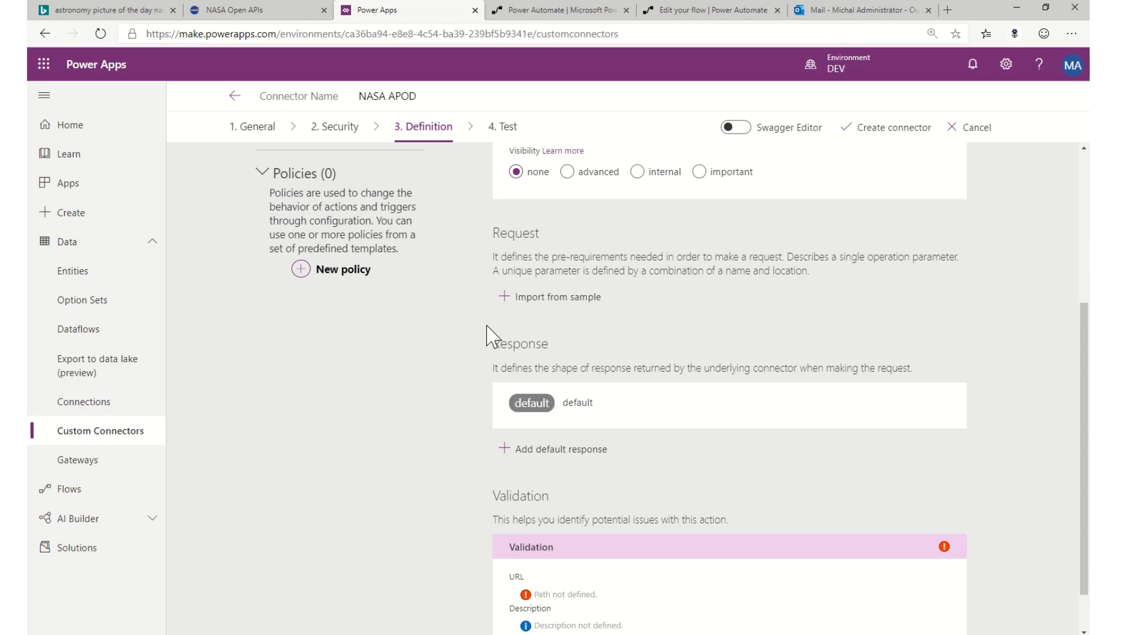
{"action": "left_click", "coordinate": [532, 297]}
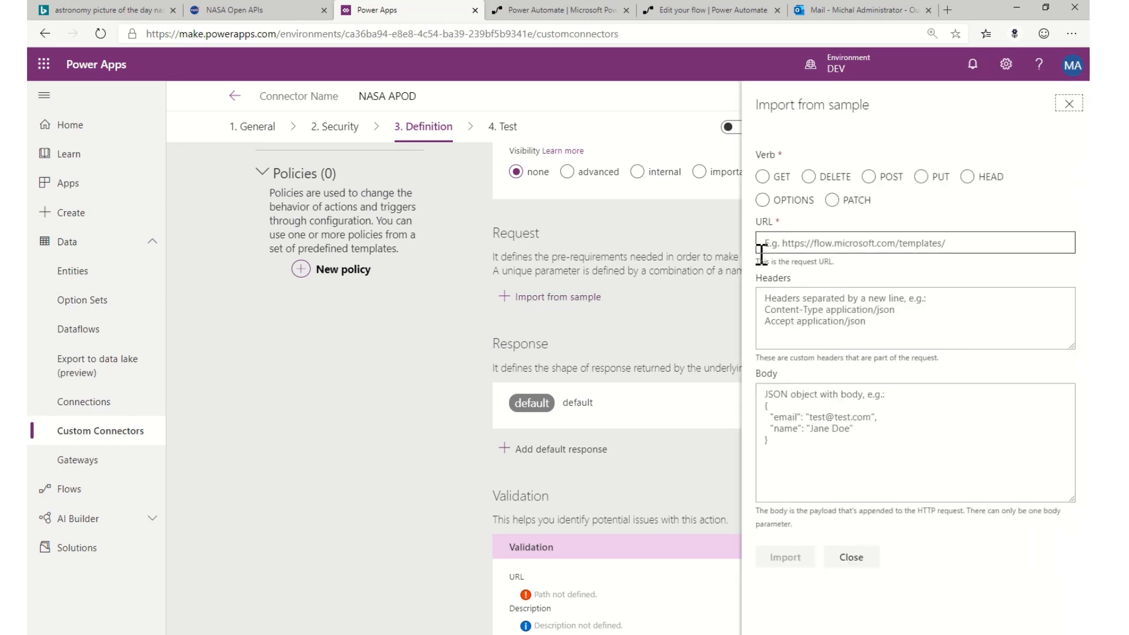
{"action": "left_click", "coordinate": [776, 246]}
{"action": "type", "text": "https"}
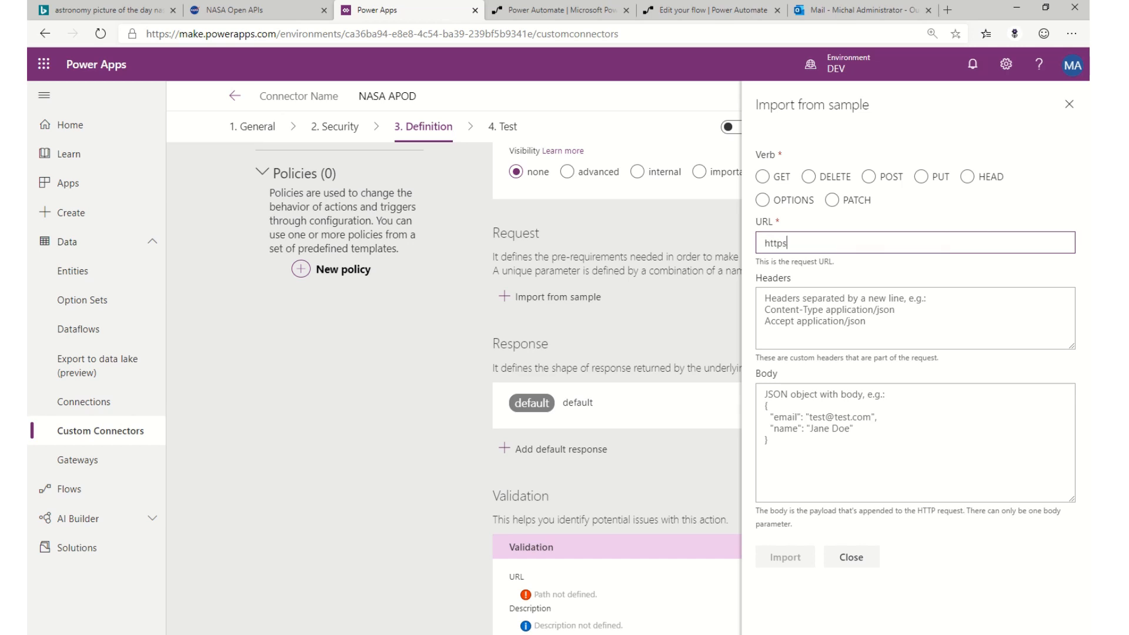
{"action": "type", "text": "://api."}
{"action": "type", "text": "nasa."}
{"action": "type", "text": ".gov"}
{"action": "type", "text": "/plane"}
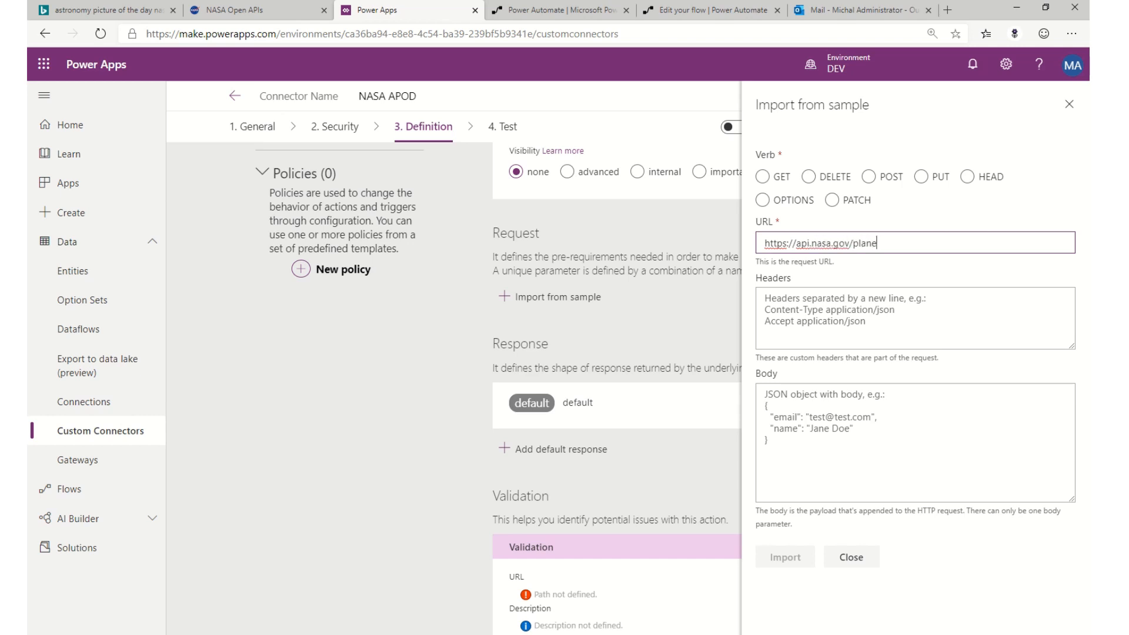
{"action": "type", "text": "tary/apod"}
{"action": "left_click", "coordinate": [763, 178]}
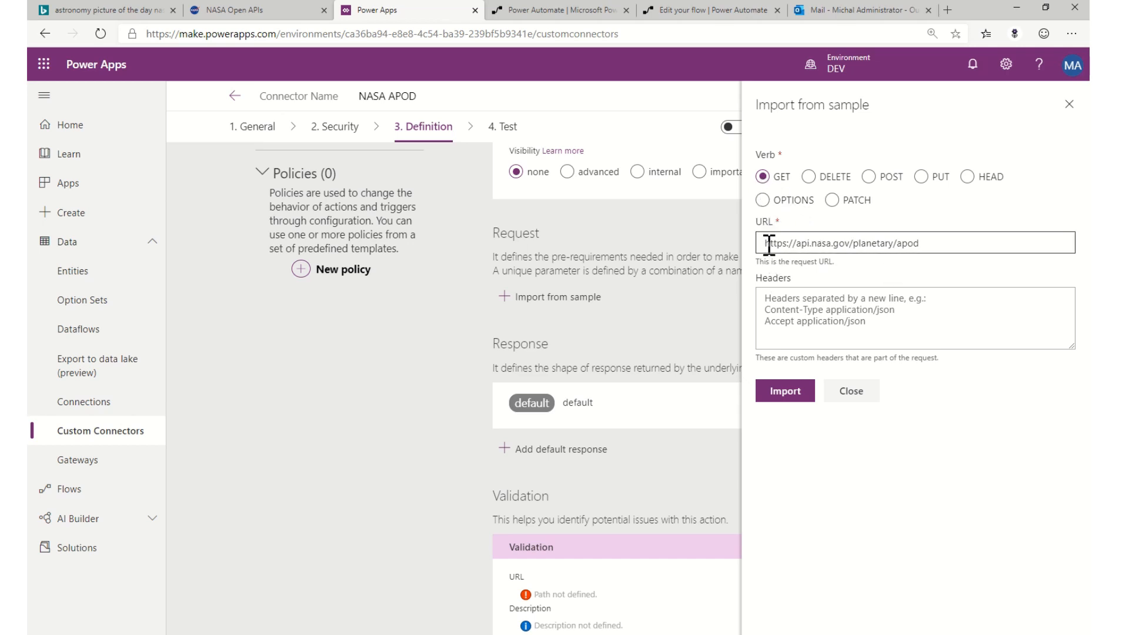
{"action": "left_click", "coordinate": [770, 398]}
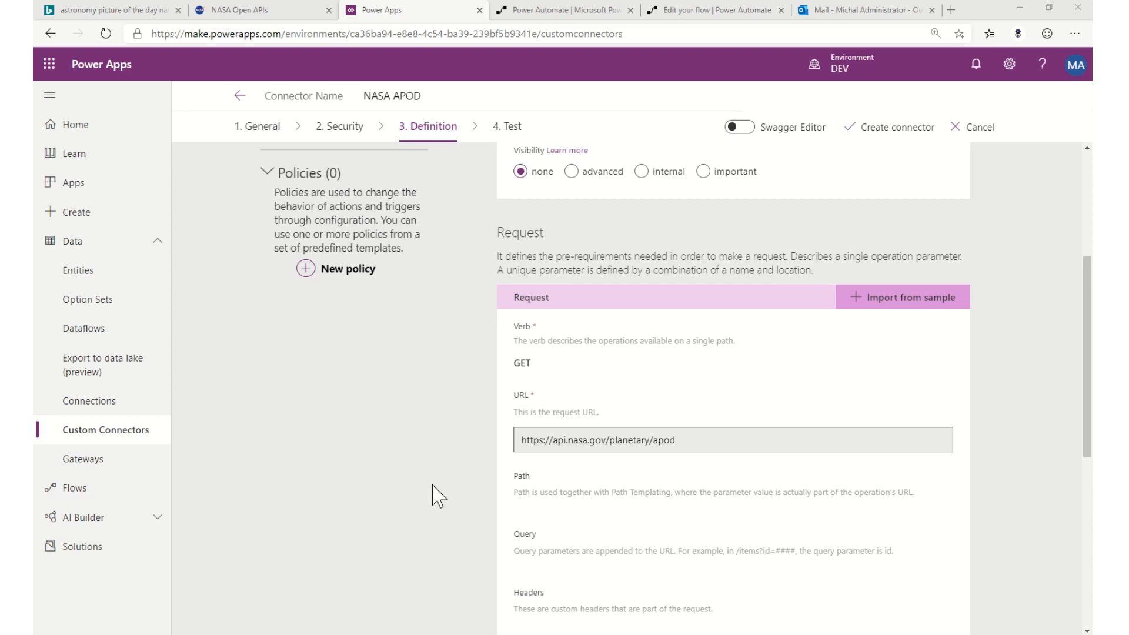
Import a default response with header "Content-Type: application/json" and the copied sample APOD JSON as the body
{"action": "scroll", "coordinate": [435, 496], "scroll_direction": "down", "scroll_amount": 7}
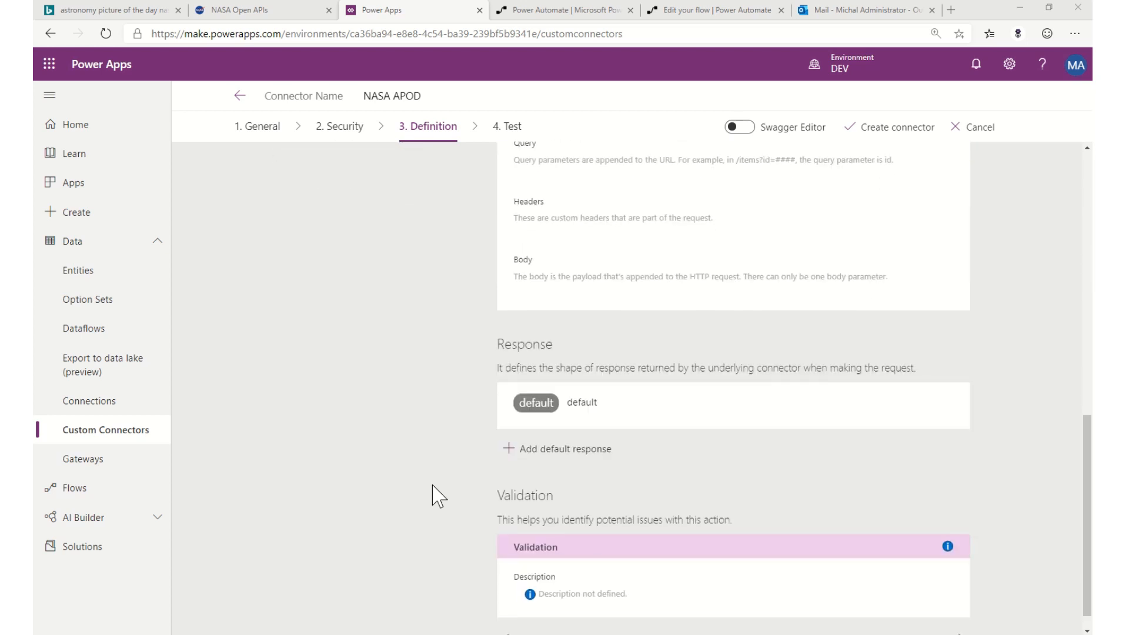
{"action": "left_click", "coordinate": [564, 450]}
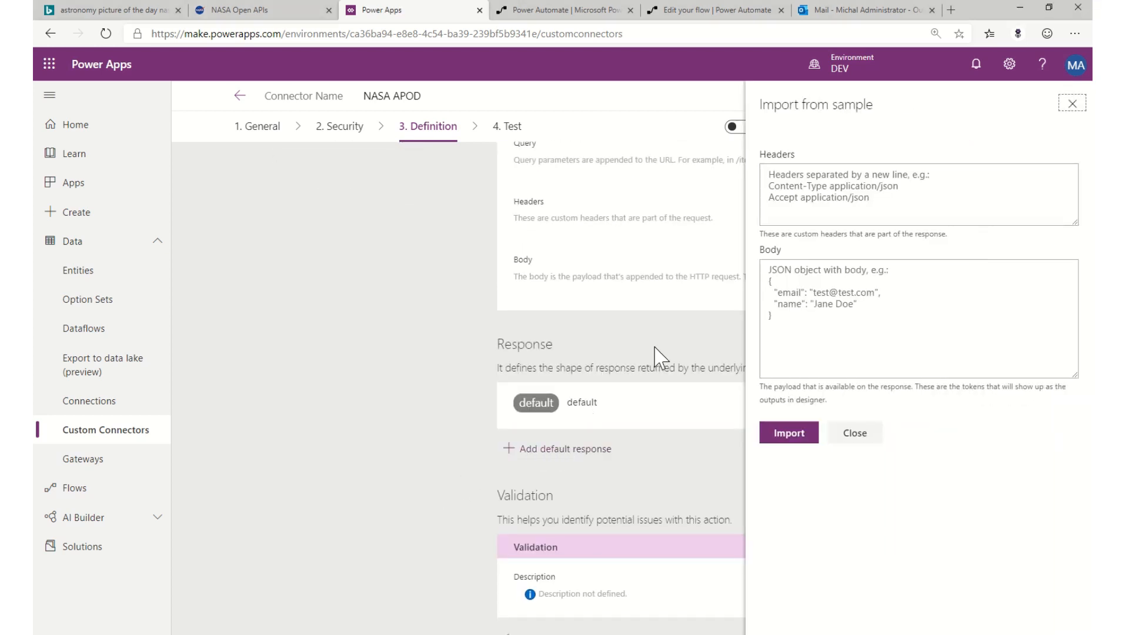
{"action": "left_click", "coordinate": [784, 218]}
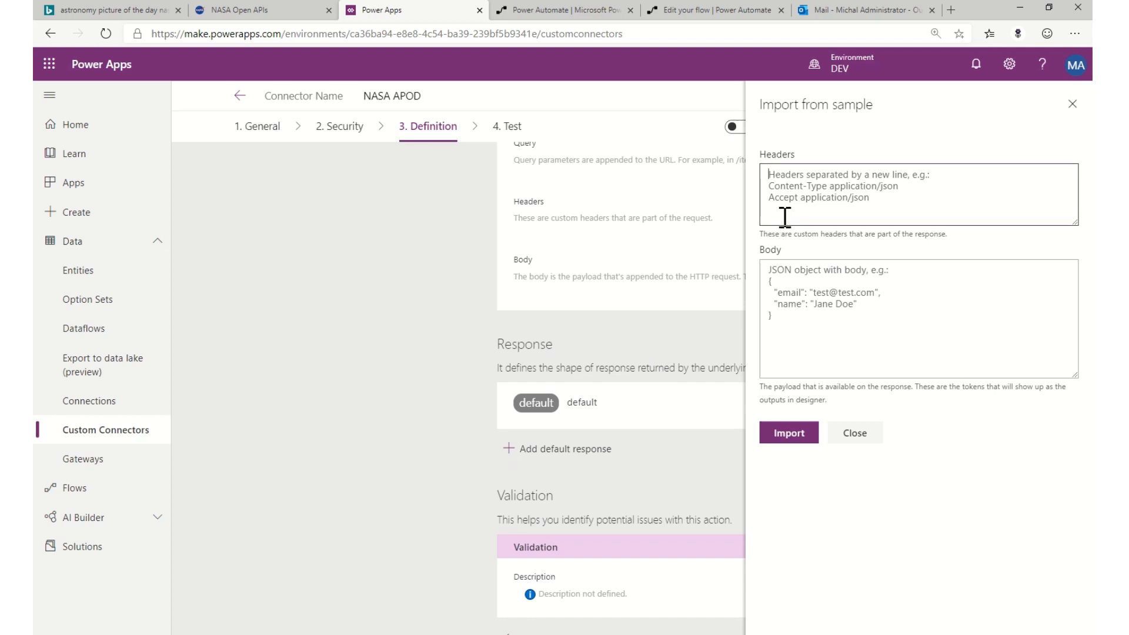
{"action": "type", "text": "Conte"}
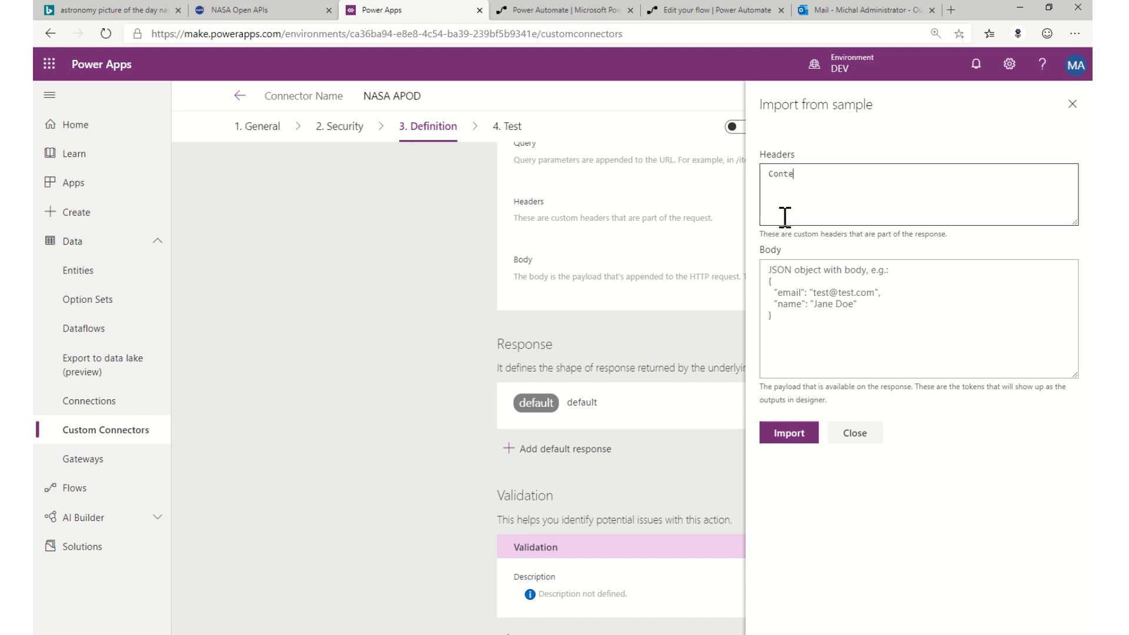
{"action": "type", "text": "nt-Type: application/json"}
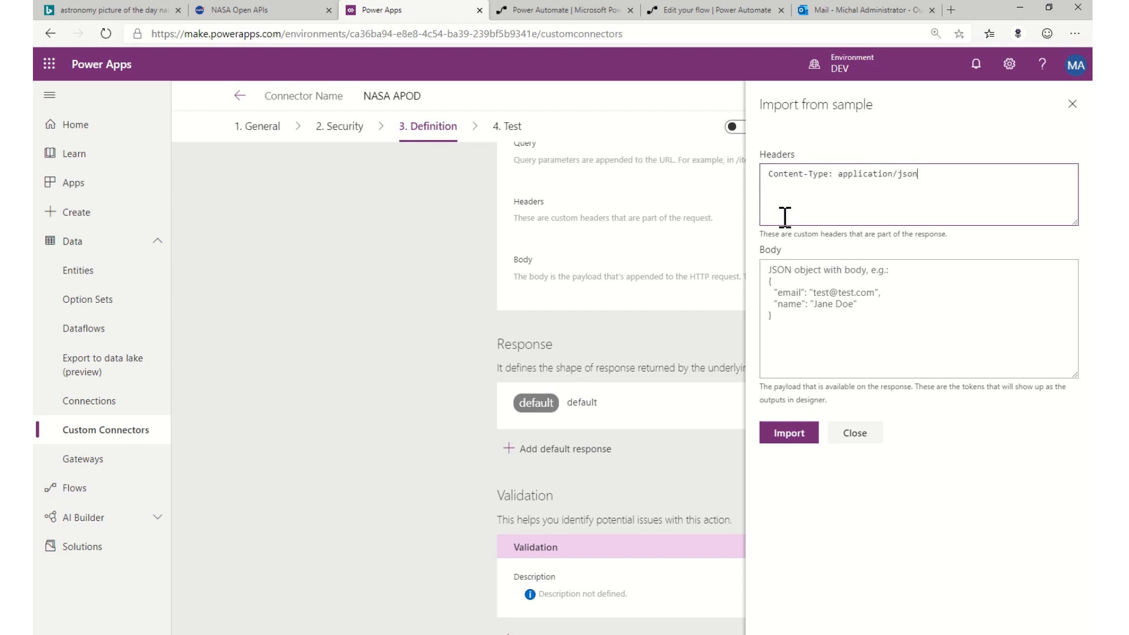
{"action": "key", "text": "Tab"}
{"action": "key", "text": "ctrl+v"}
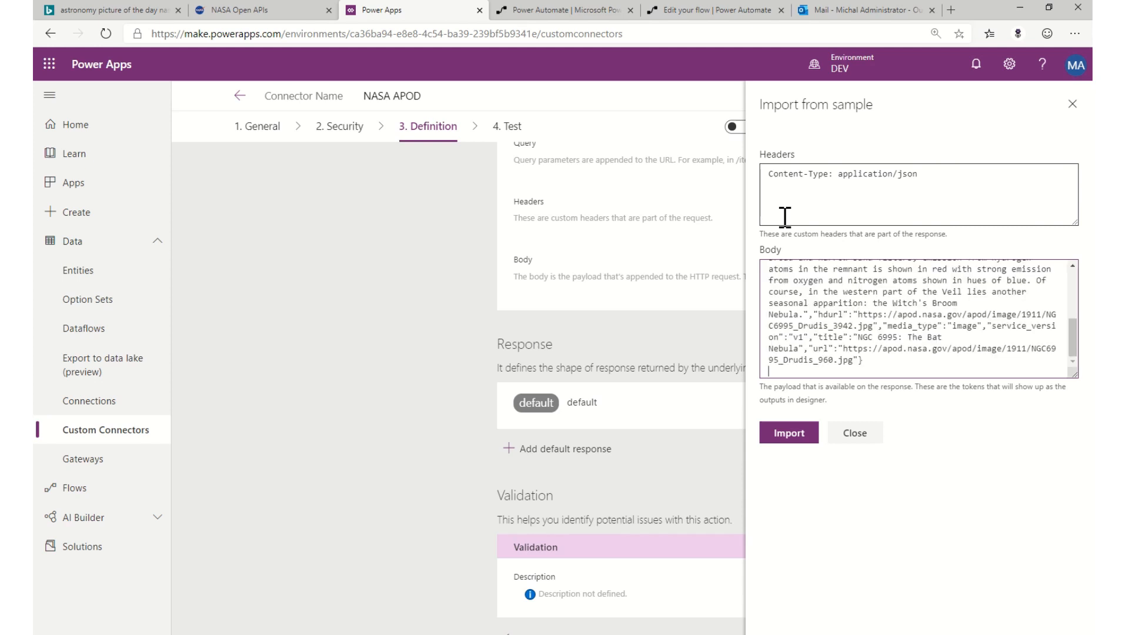
{"action": "left_click", "coordinate": [874, 359]}
{"action": "scroll", "coordinate": [873, 359], "scroll_direction": "up", "scroll_amount": 5}
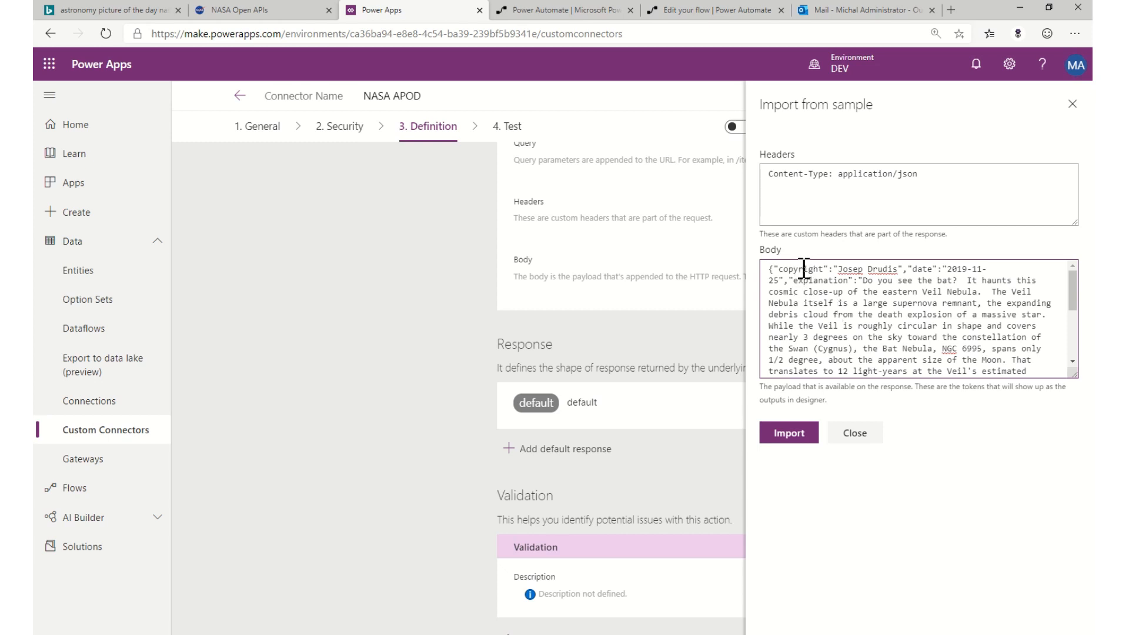
{"action": "left_click", "coordinate": [797, 434]}
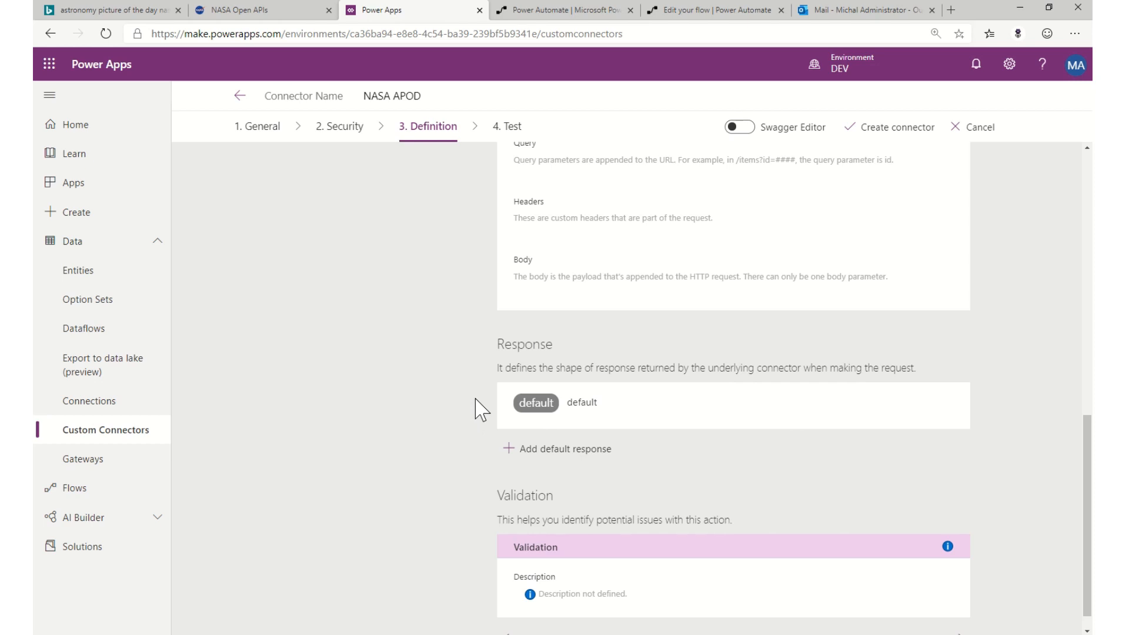
Rename the connector to NASA APOD2 and create it
{"action": "left_click", "coordinate": [896, 130]}
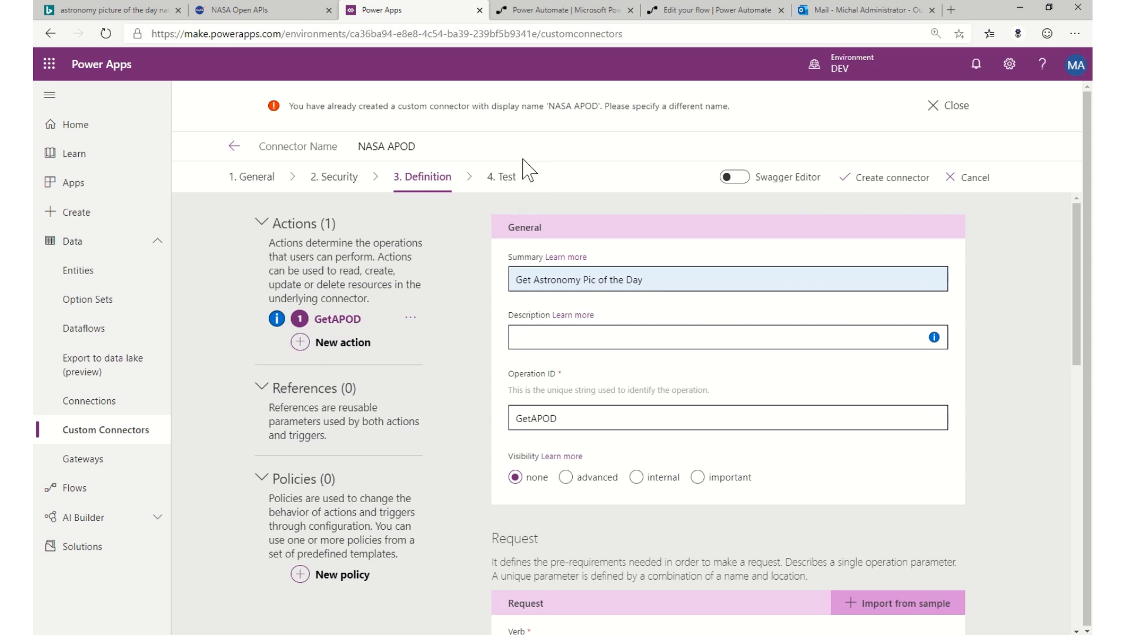
{"action": "left_click", "coordinate": [496, 147]}
{"action": "type", "text": "2"}
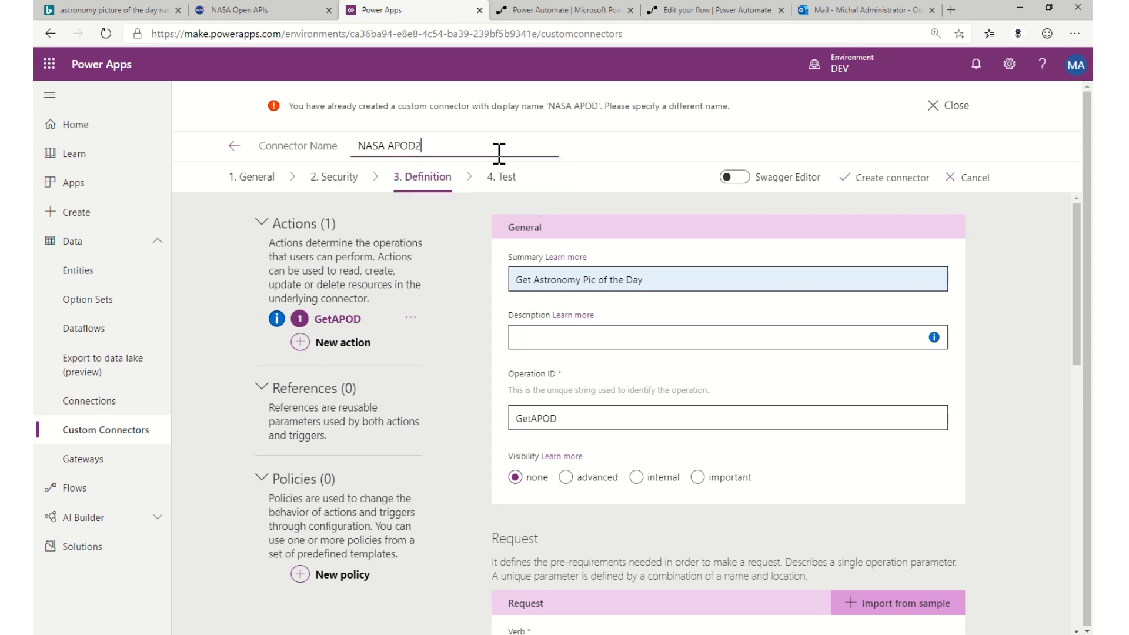
{"action": "left_click", "coordinate": [854, 178]}
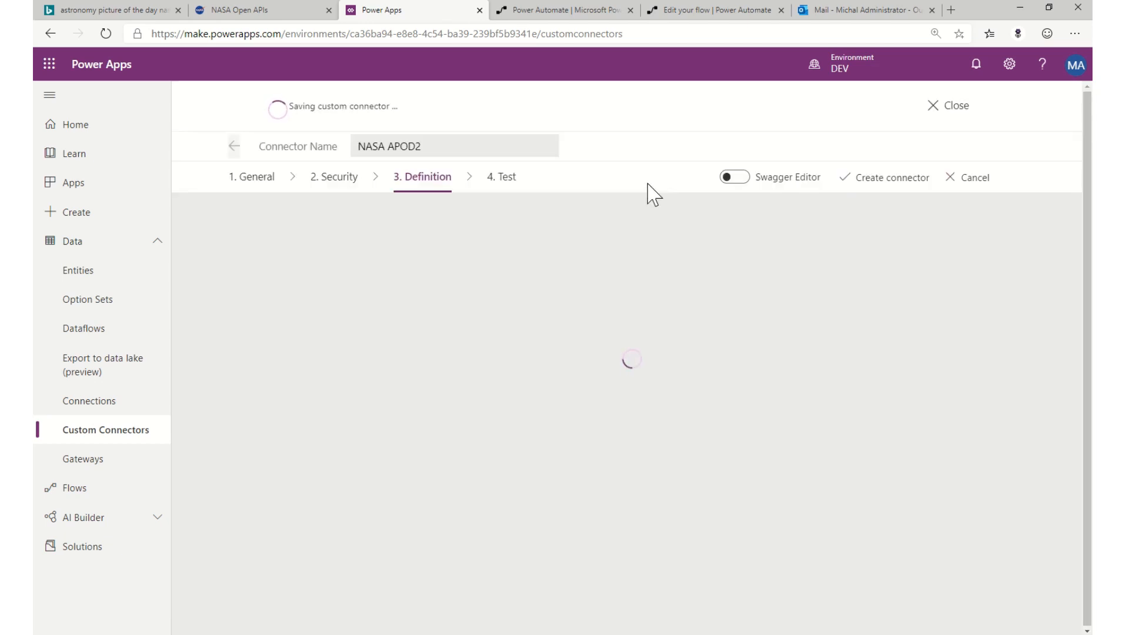
Create a new connection for testing the NASA APOD2 connector, pasting the API key into its api_key field
{"action": "left_click", "coordinate": [505, 179]}
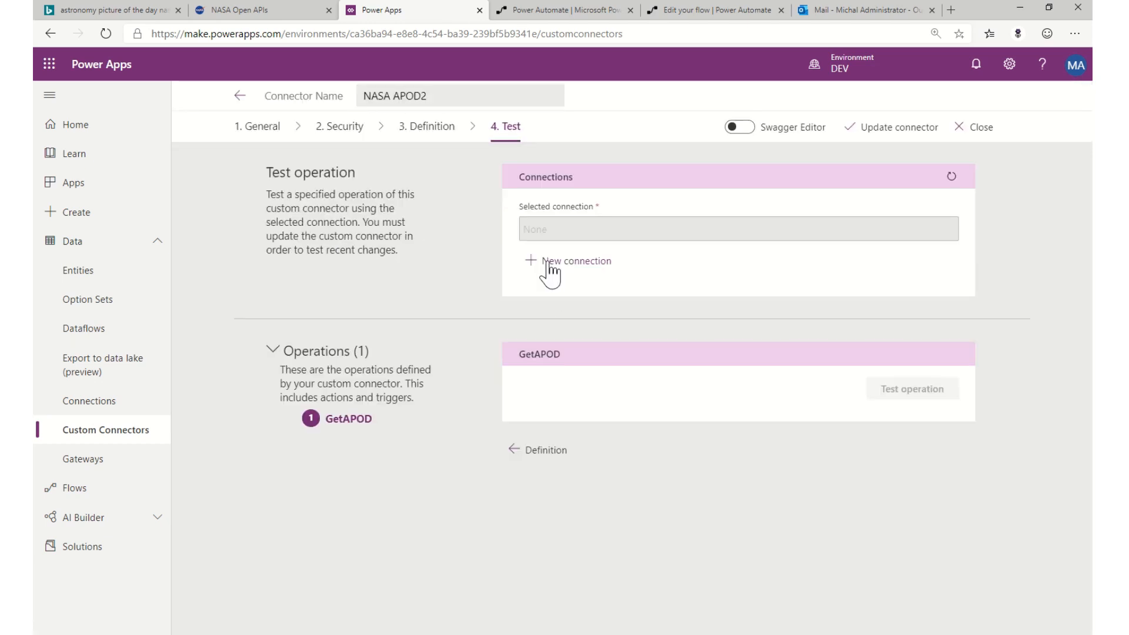
{"action": "left_click", "coordinate": [547, 262]}
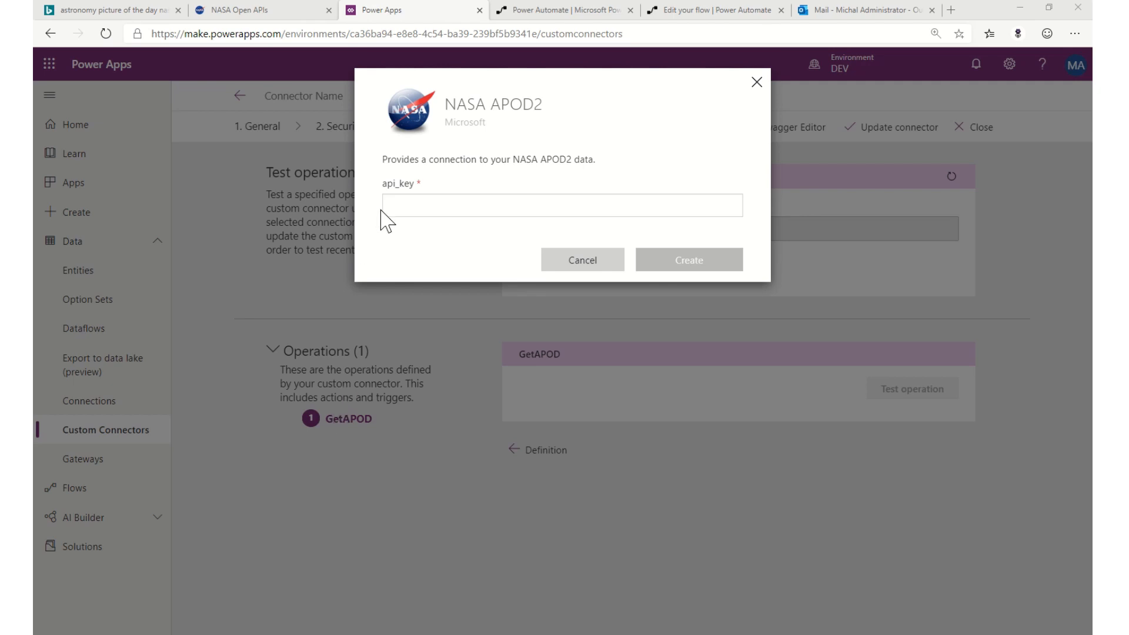
{"action": "left_click", "coordinate": [402, 206]}
{"action": "key", "text": "ctrl+v"}
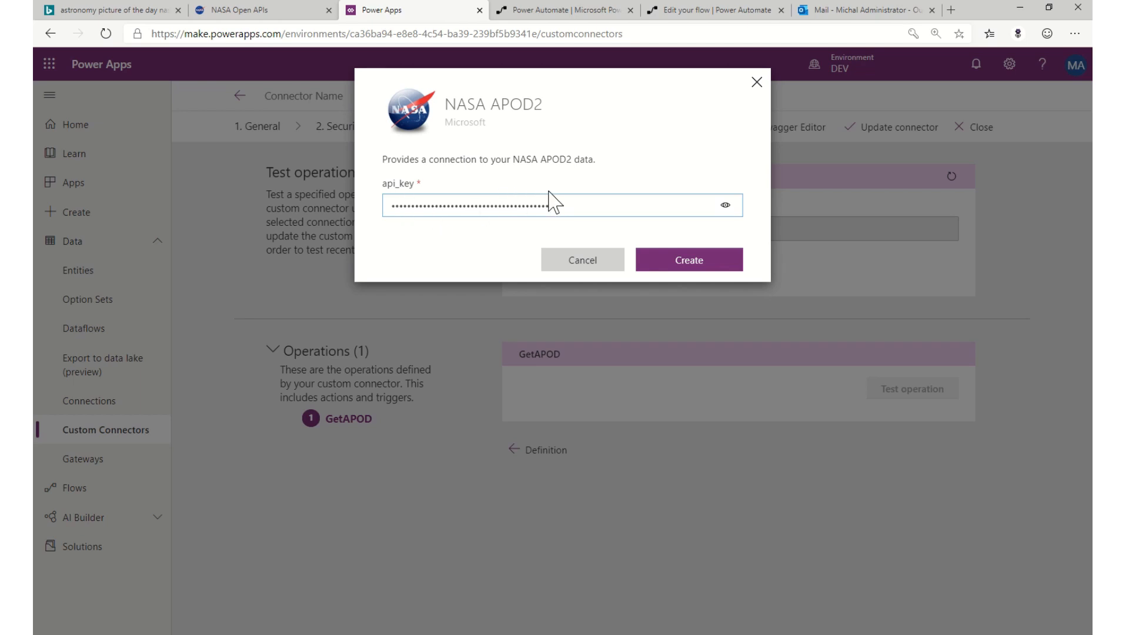
{"action": "left_click", "coordinate": [655, 263]}
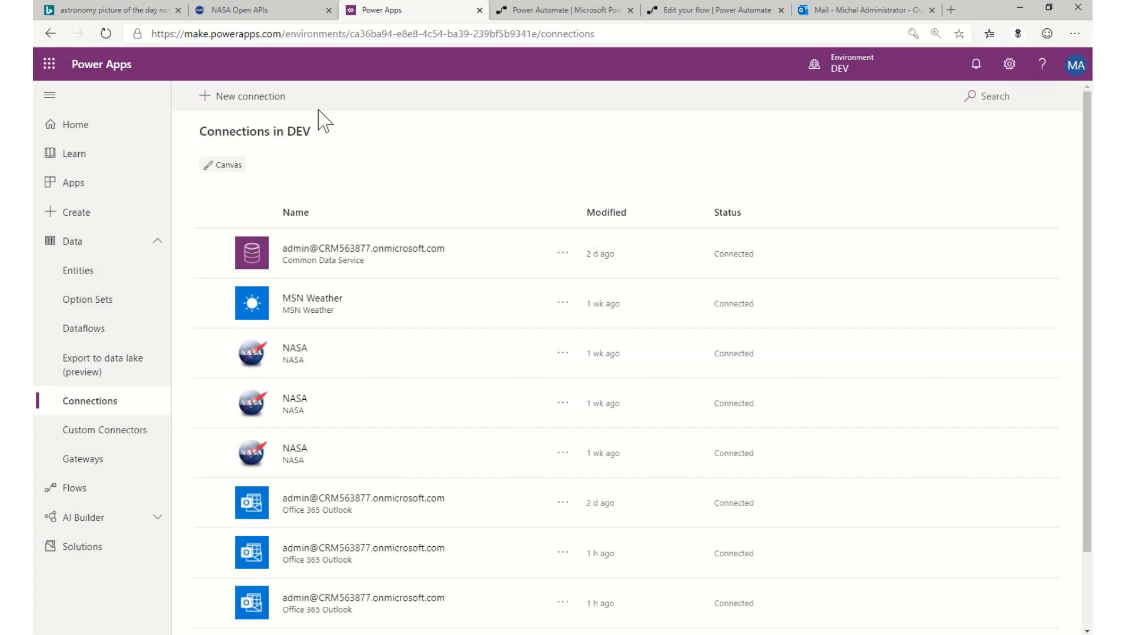
Reopen the NASA APOD2 custom connector for editing and test its GetAPOD operation with the new connection
{"action": "key", "text": "alt+Left"}
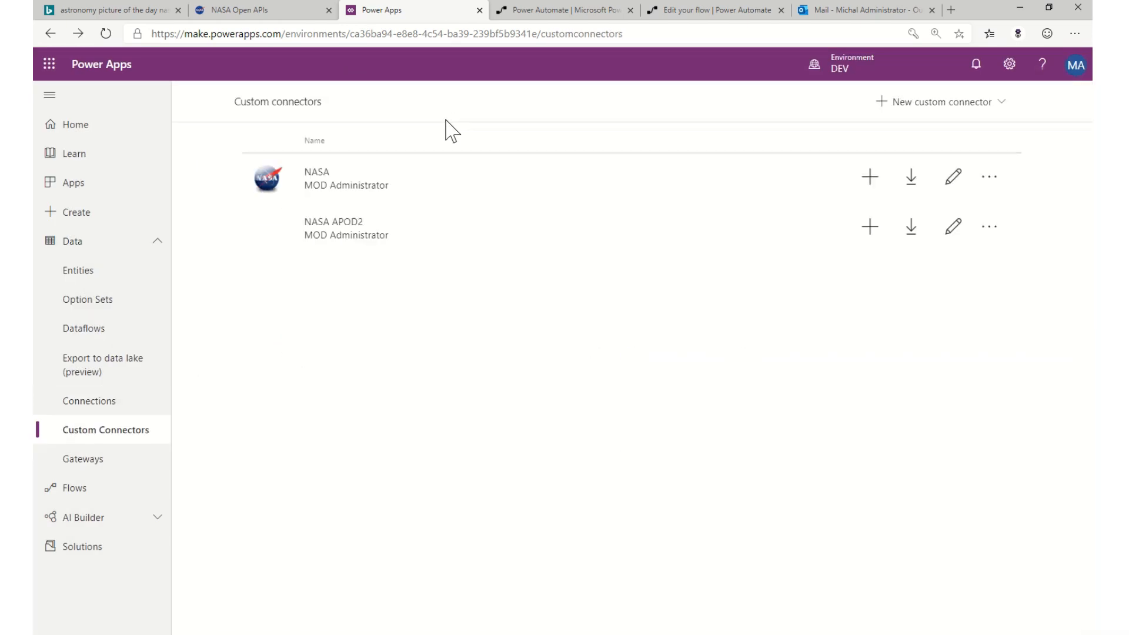
{"action": "left_click", "coordinate": [954, 227]}
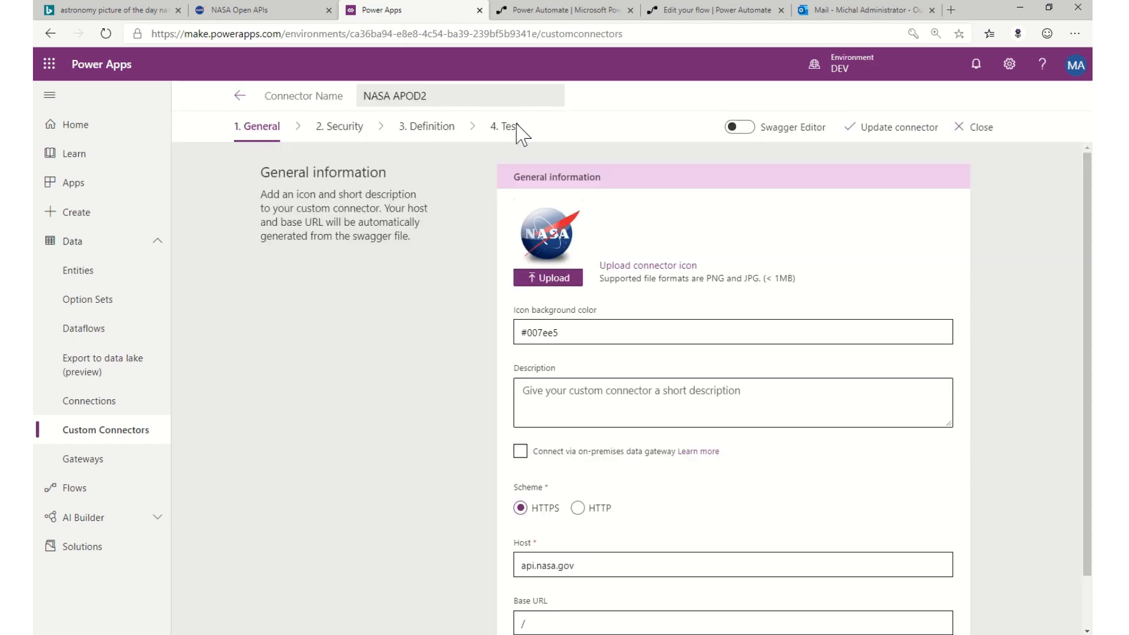
{"action": "left_click", "coordinate": [507, 126]}
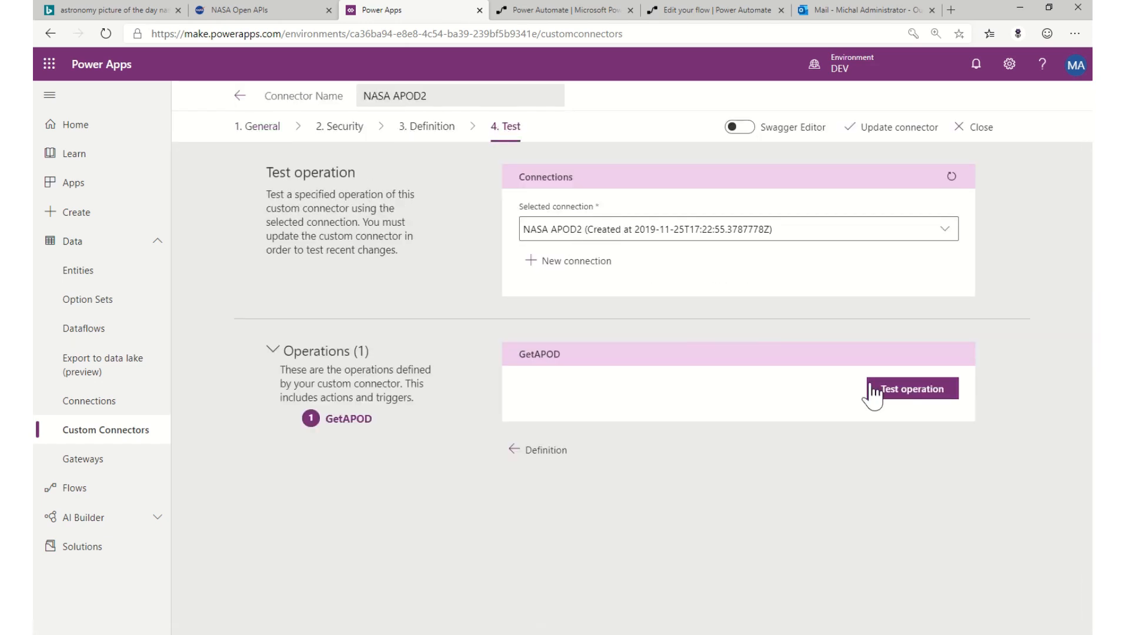
{"action": "left_click", "coordinate": [883, 393]}
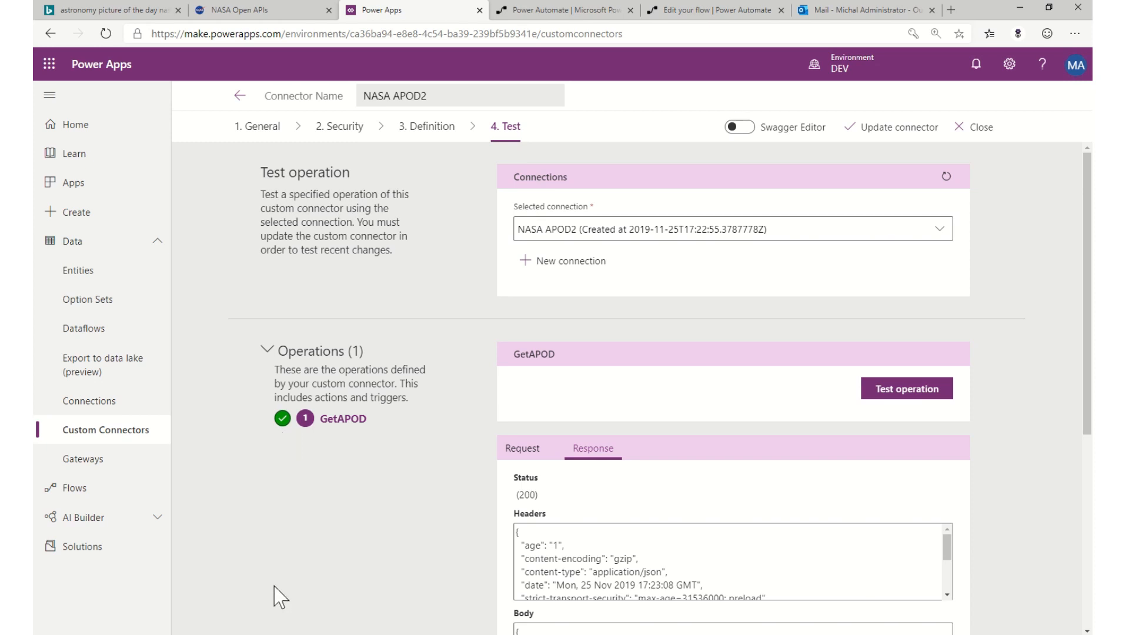
Switch to Power Automate and create an instant flow named "nassa apod flow" with the Manually trigger a flow trigger
{"action": "key", "text": "ctrl+Tab"}
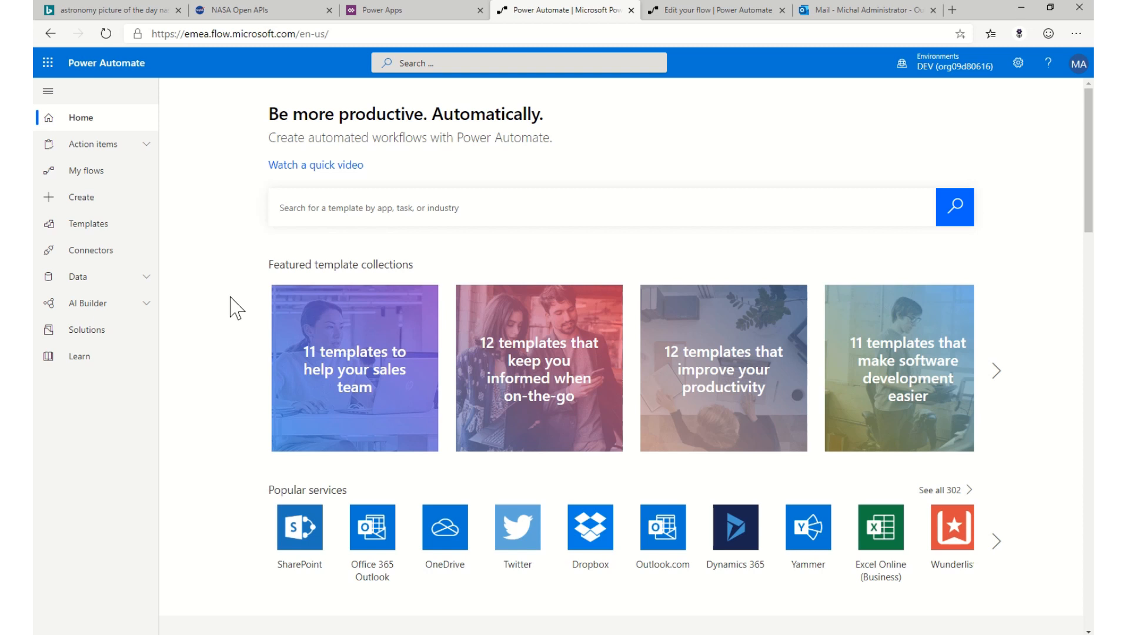
{"action": "left_click", "coordinate": [101, 188]}
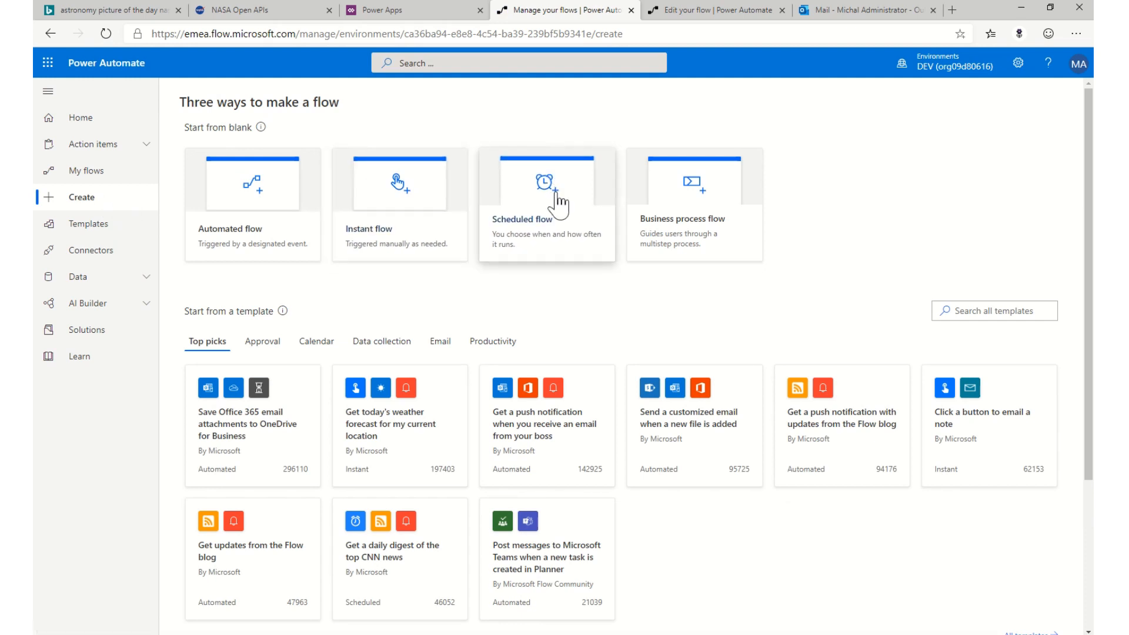
{"action": "left_click", "coordinate": [410, 187]}
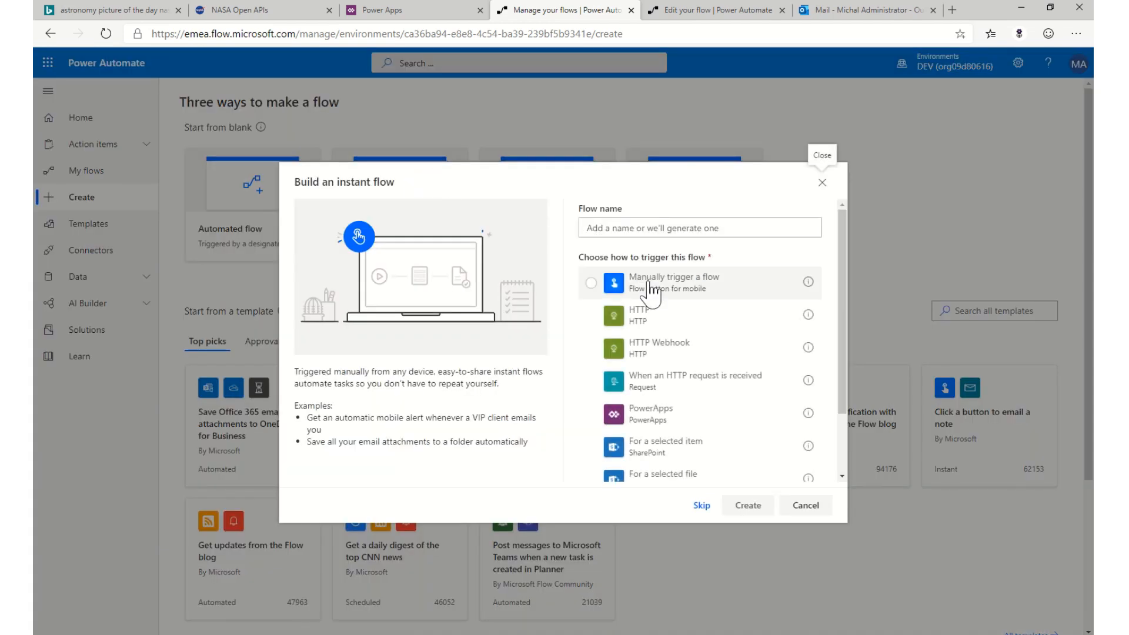
{"action": "left_click", "coordinate": [651, 284]}
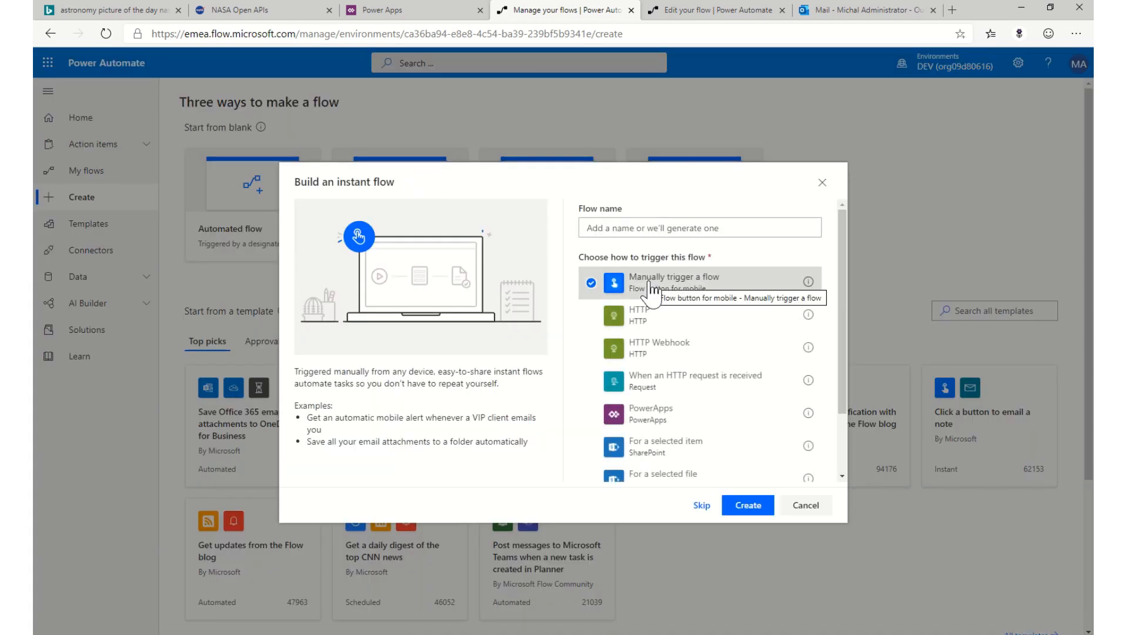
{"action": "left_click", "coordinate": [652, 227]}
{"action": "type", "text": "nassa apod "}
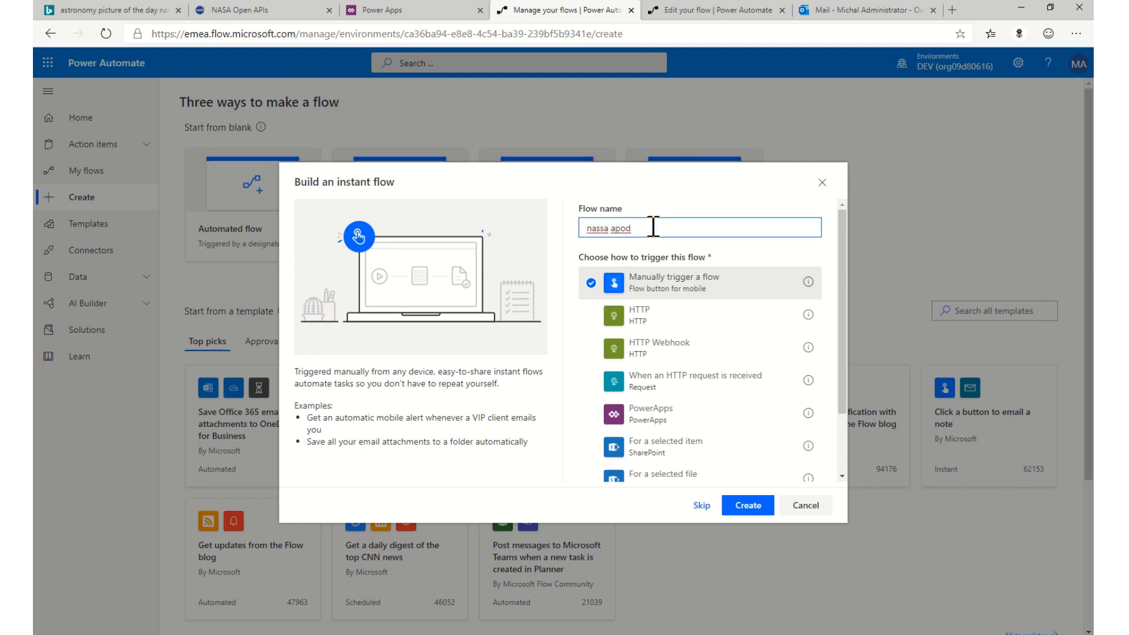
{"action": "type", "text": "flow"}
{"action": "left_click", "coordinate": [745, 506]}
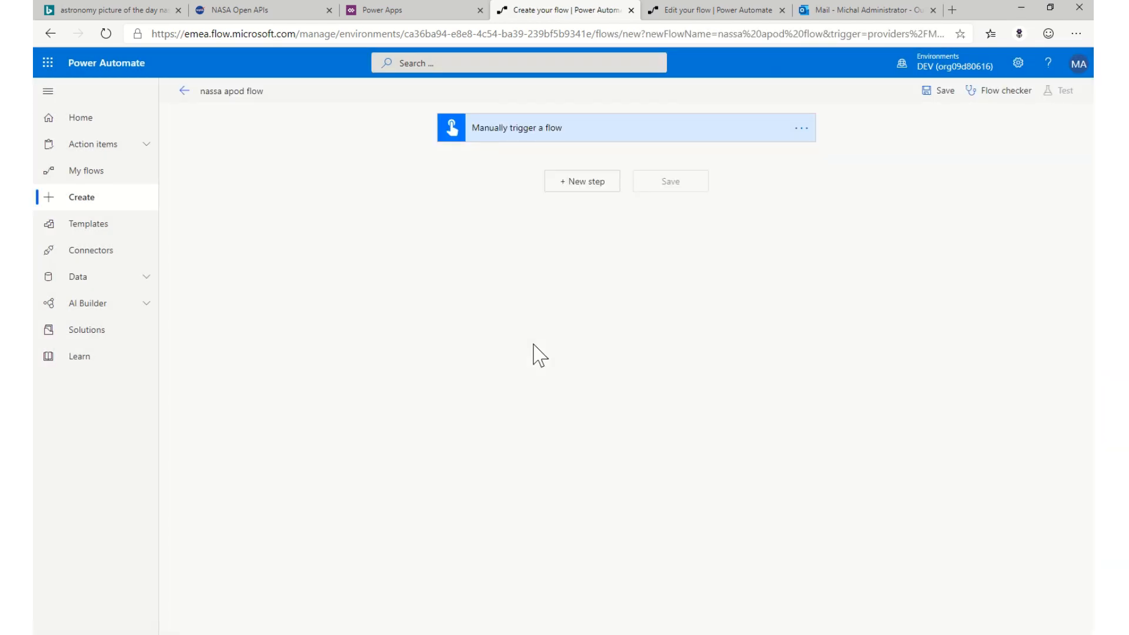
Add the Get Astronomy Pic of the Day action from the NASA APOD2 custom connector below the flow's trigger
{"action": "left_click", "coordinate": [573, 192]}
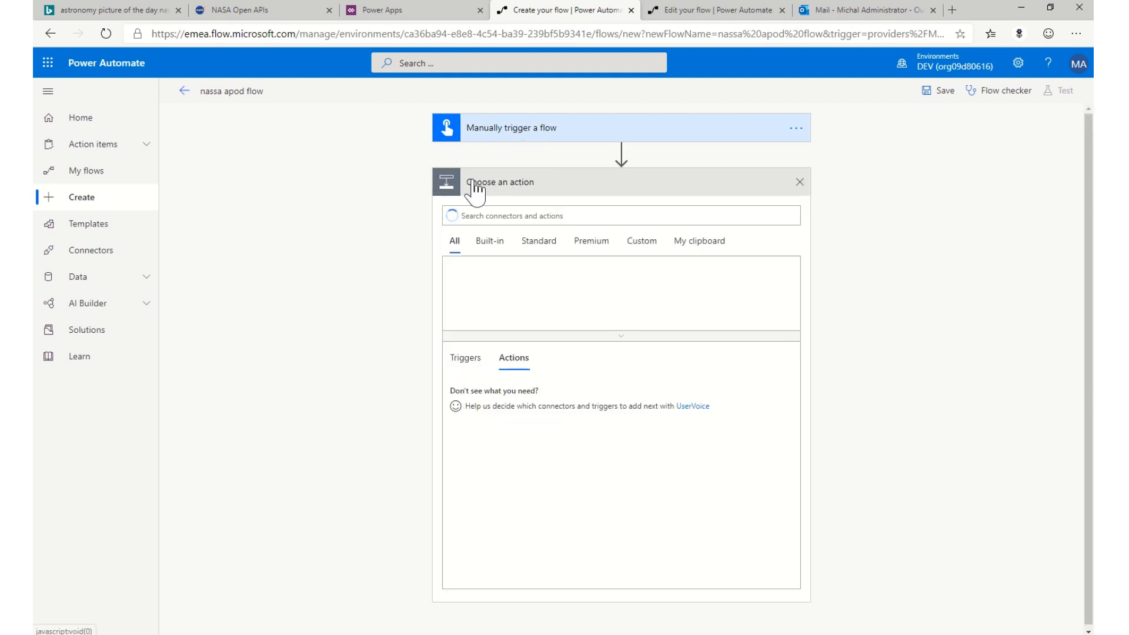
{"action": "left_click", "coordinate": [489, 243]}
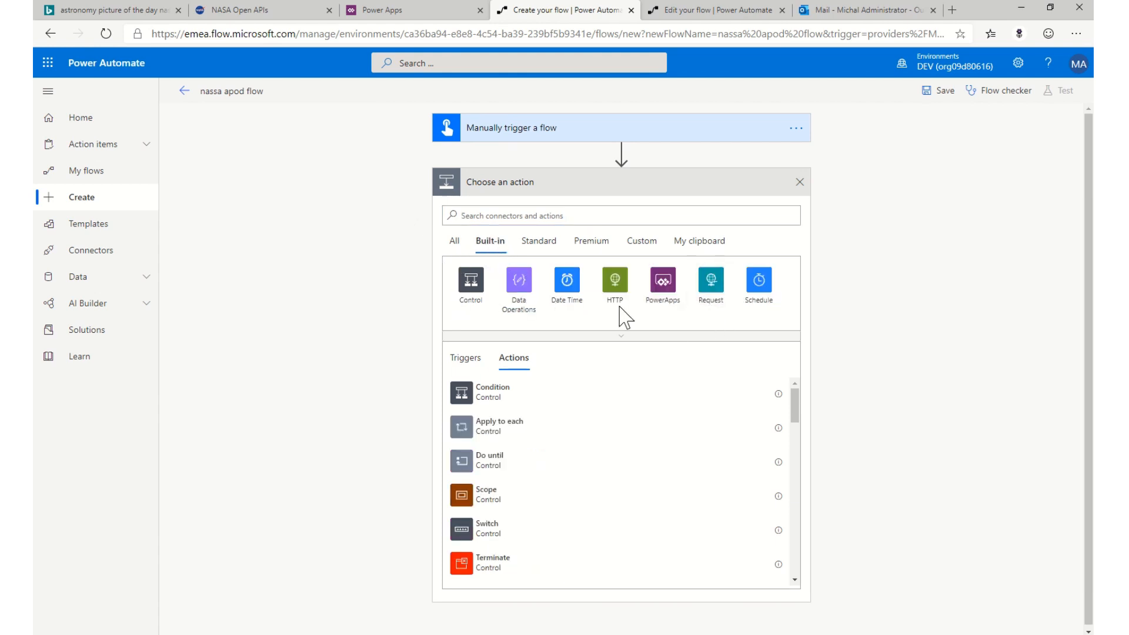
{"action": "left_click", "coordinate": [540, 242]}
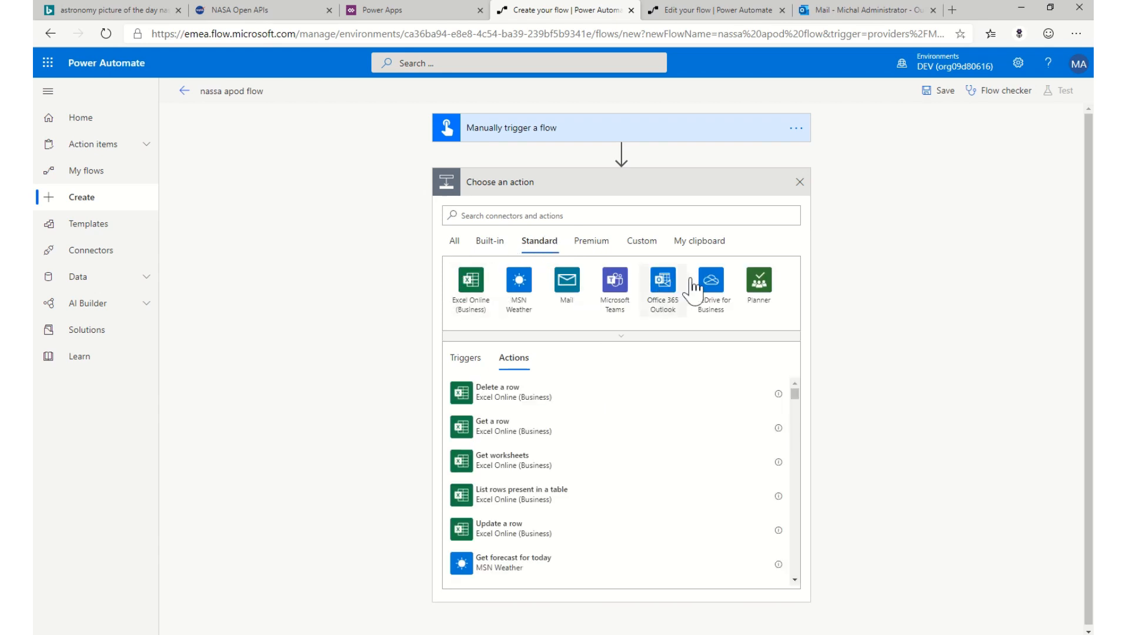
{"action": "left_click", "coordinate": [596, 241]}
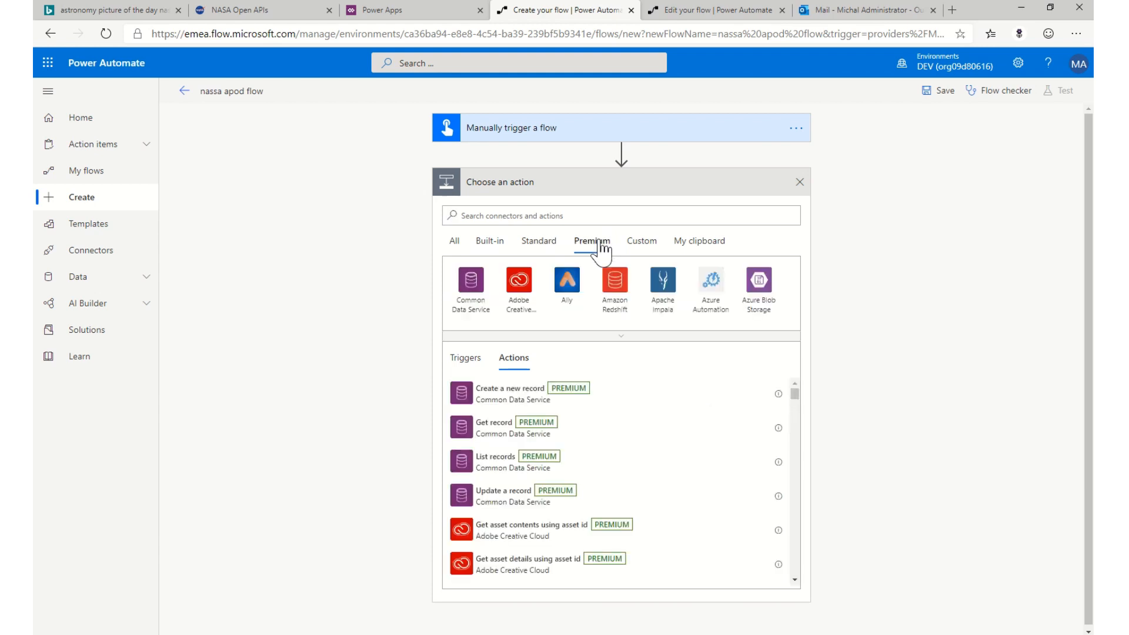
{"action": "left_click", "coordinate": [642, 241]}
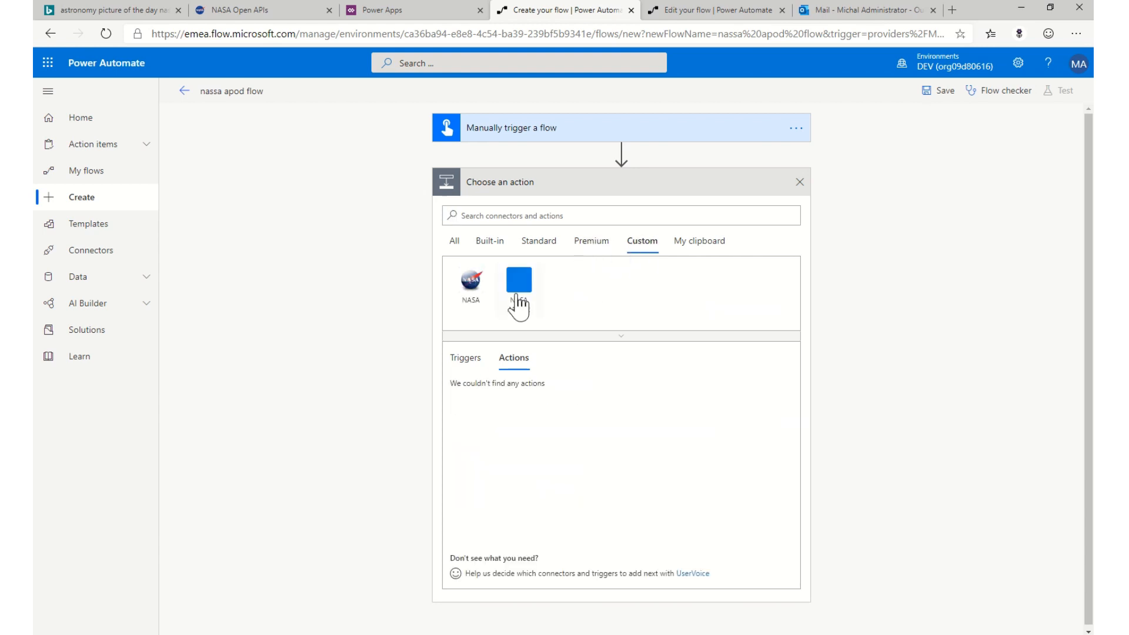
{"action": "left_click", "coordinate": [519, 297]}
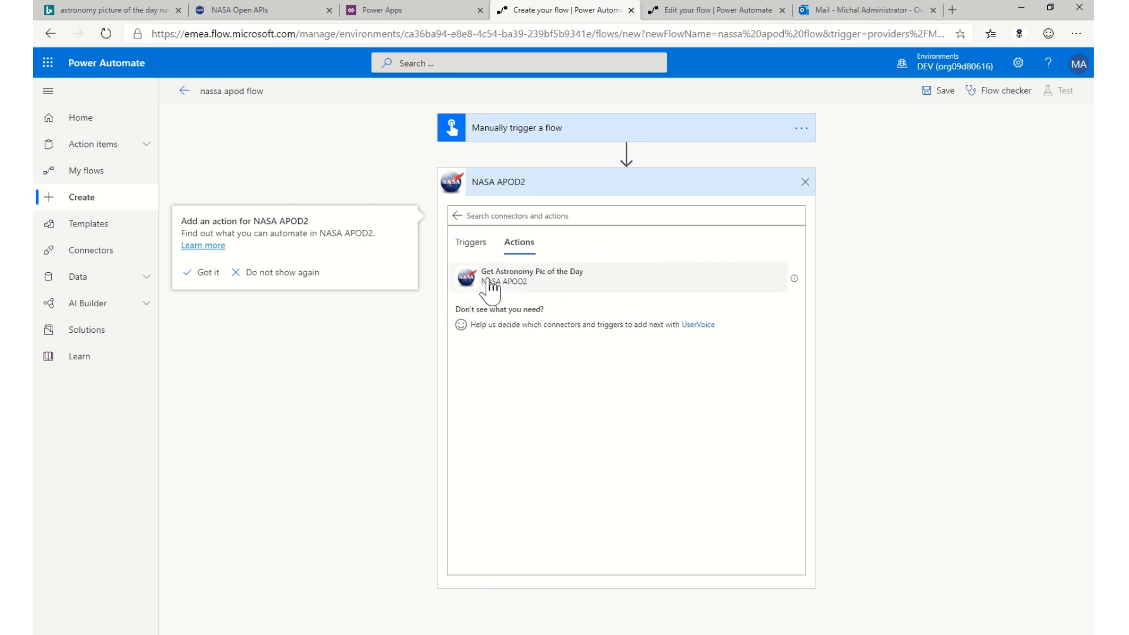
{"action": "left_click", "coordinate": [584, 278]}
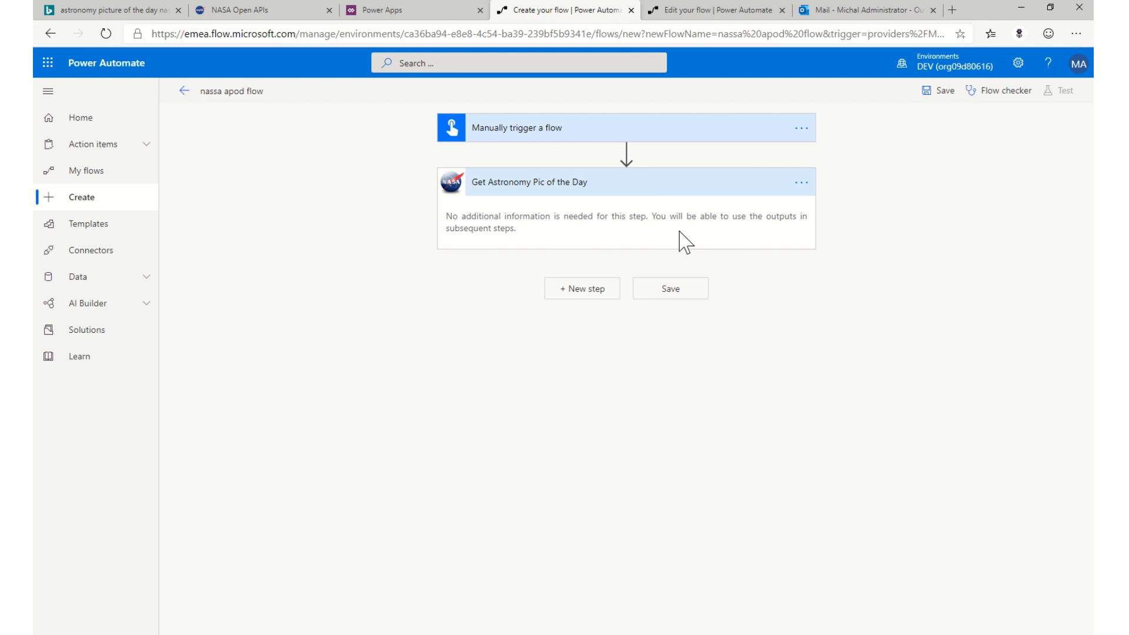
Add the Office 365 Outlook action Send an email (V2) after Get Astronomy Pic of the Day
{"action": "left_click", "coordinate": [584, 294]}
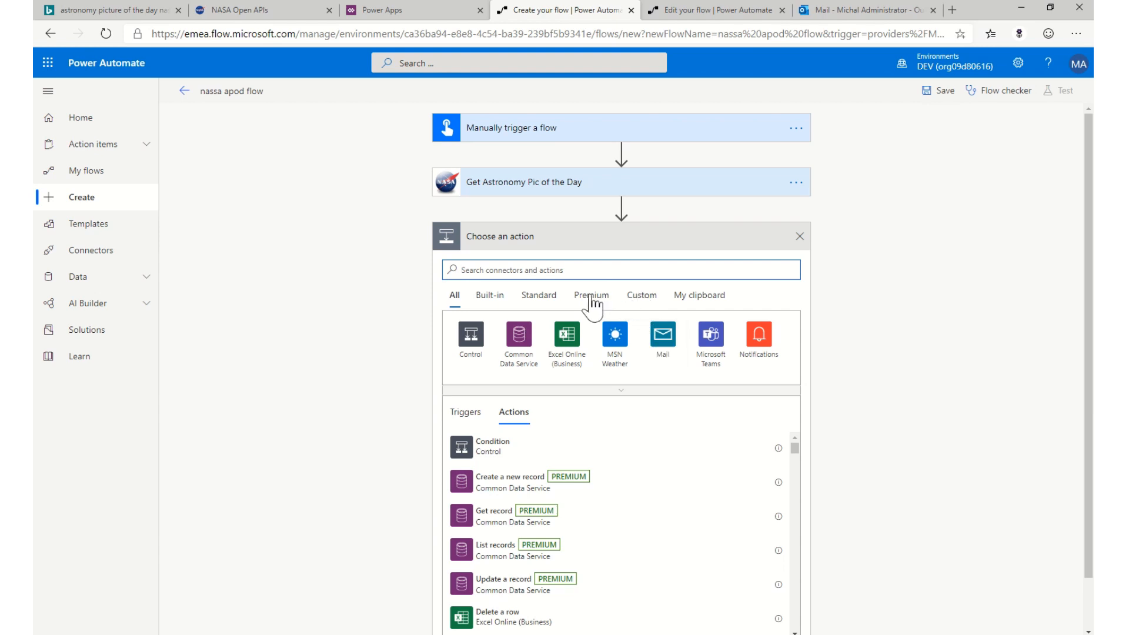
{"action": "left_click", "coordinate": [531, 297]}
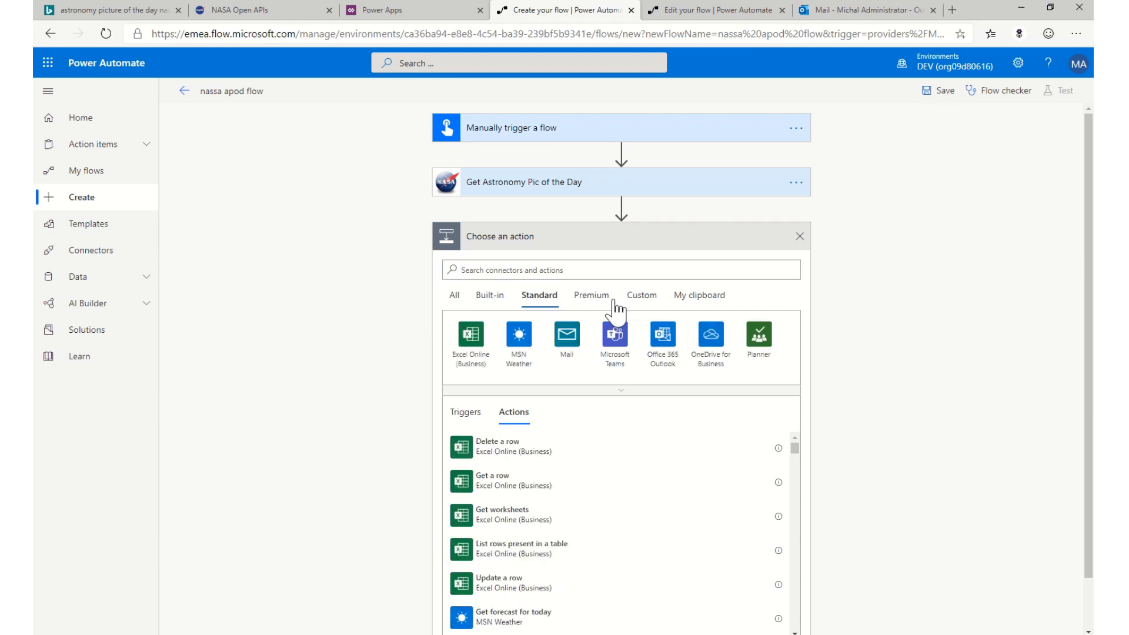
{"action": "left_click", "coordinate": [661, 338]}
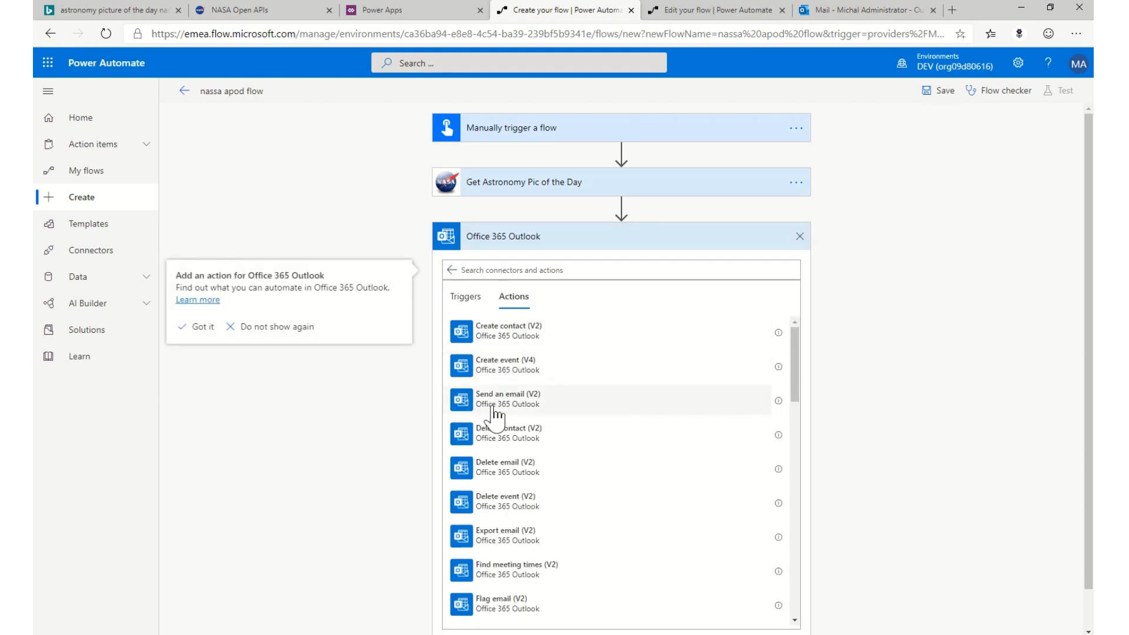
{"action": "left_click", "coordinate": [488, 406]}
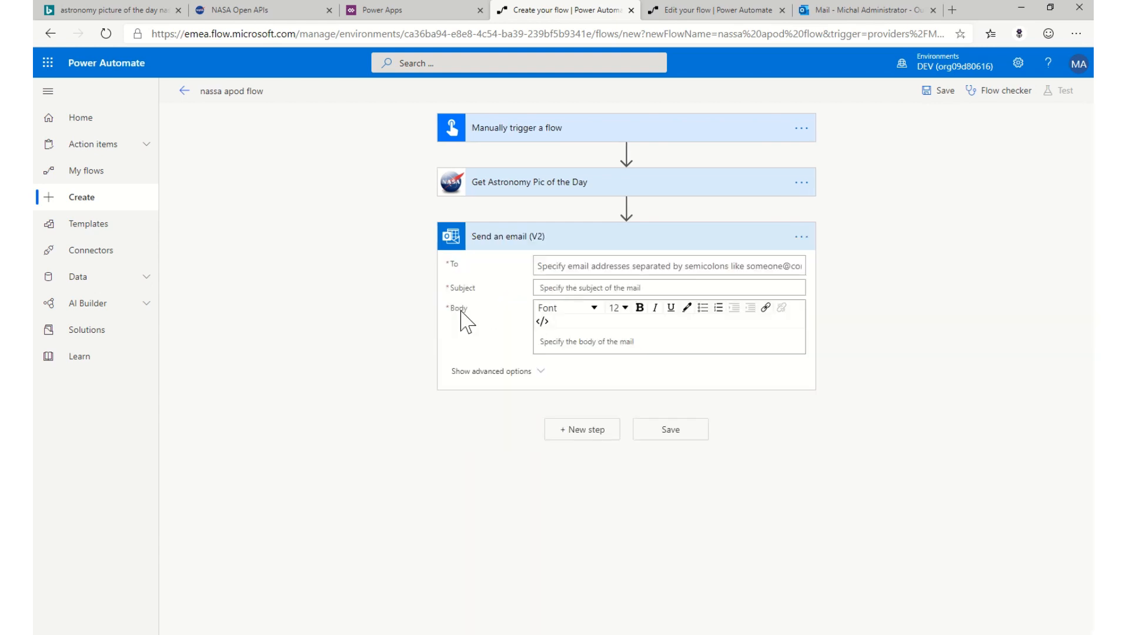
{"action": "left_click", "coordinate": [586, 288]}
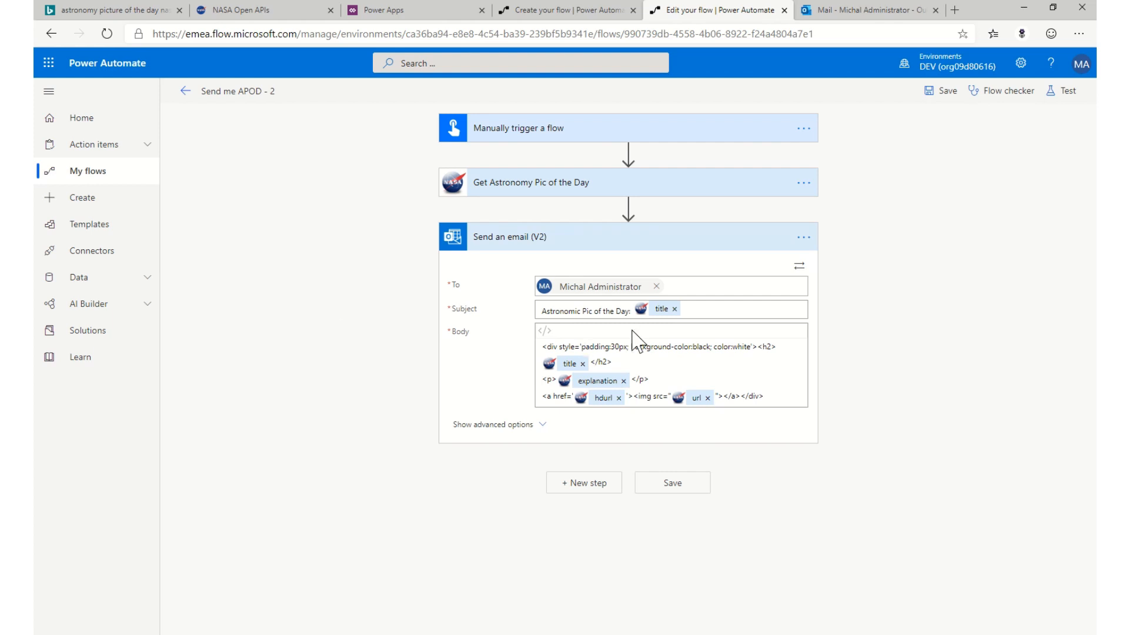
Save the prepared "Send me APOD - 2" flow and run a test of it, performing the trigger action manually
{"action": "mouse_move", "coordinate": [692, 407]}
{"action": "left_click", "coordinate": [674, 486]}
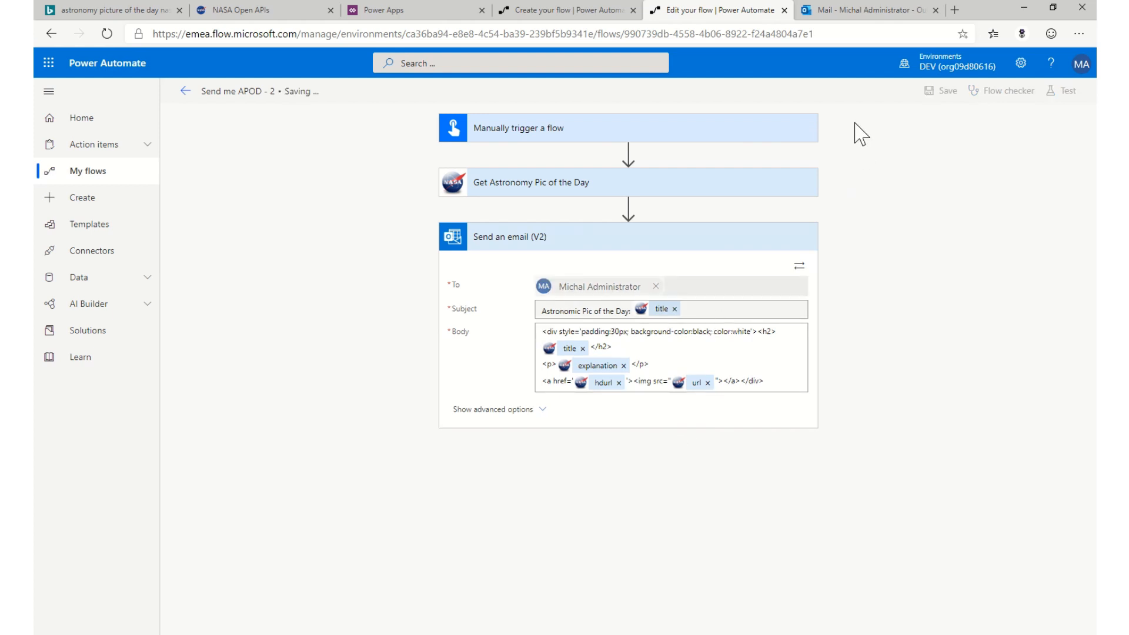
{"action": "left_click", "coordinate": [1059, 93]}
{"action": "left_click", "coordinate": [898, 122]}
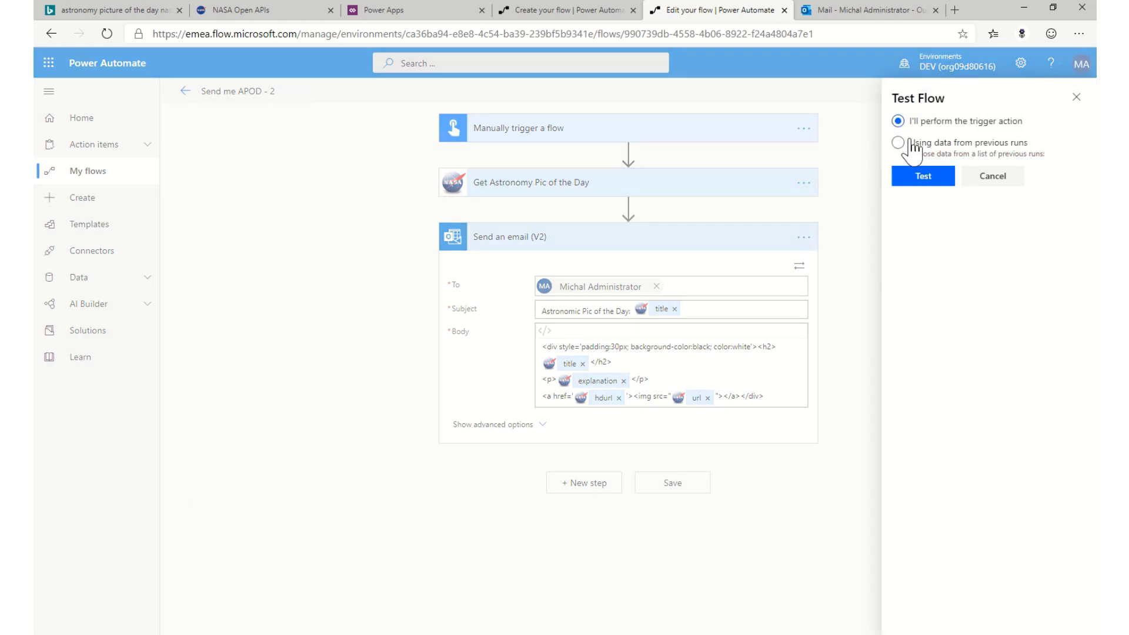
{"action": "left_click", "coordinate": [923, 176]}
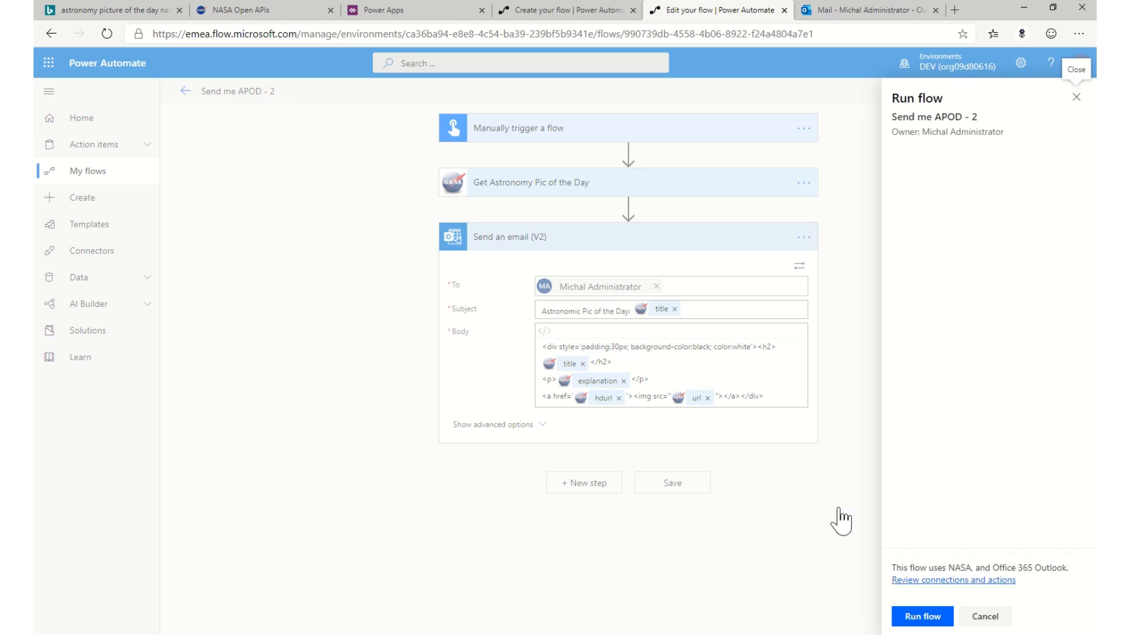
{"action": "left_click", "coordinate": [912, 615]}
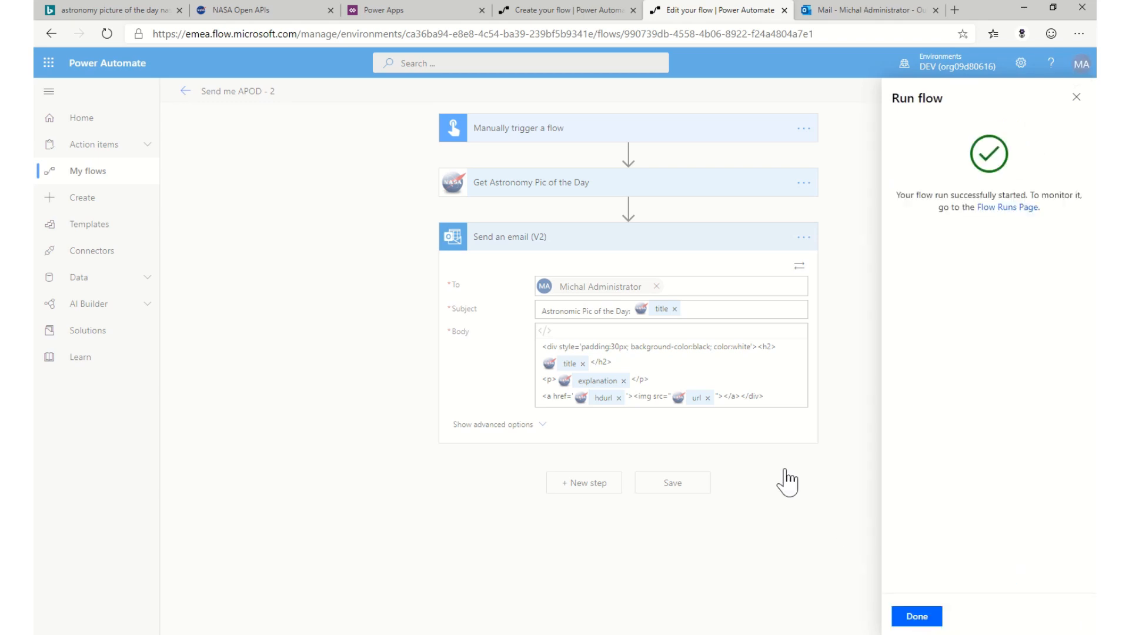
{"action": "left_click", "coordinate": [913, 616]}
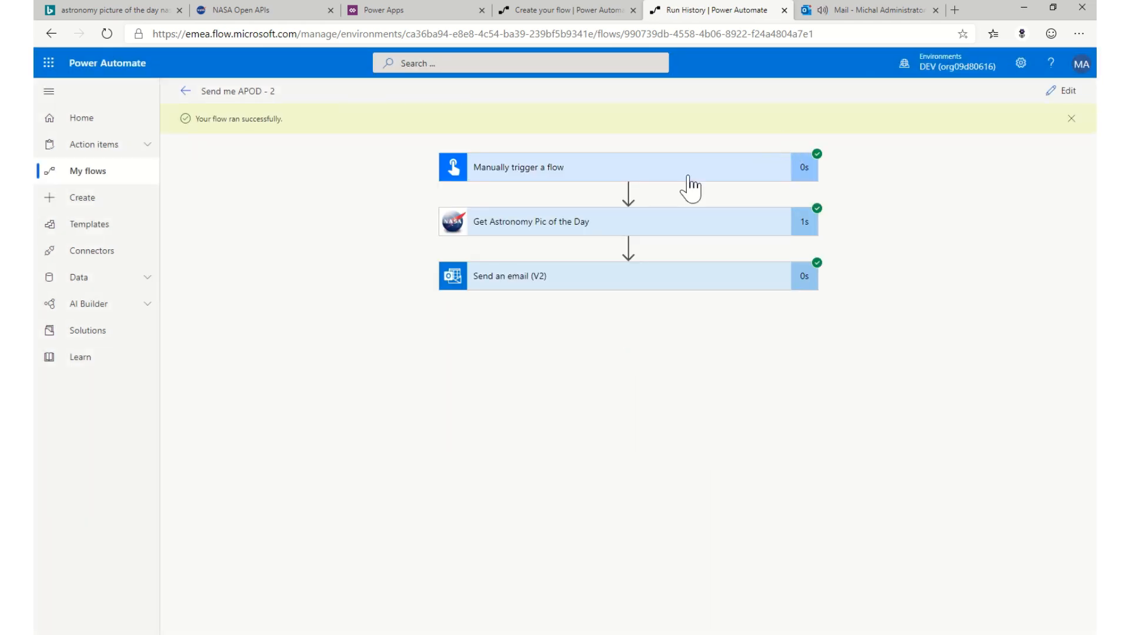
Examine the outputs of the Get Astronomy Pic of the Day action in the test run
{"action": "left_click", "coordinate": [627, 234]}
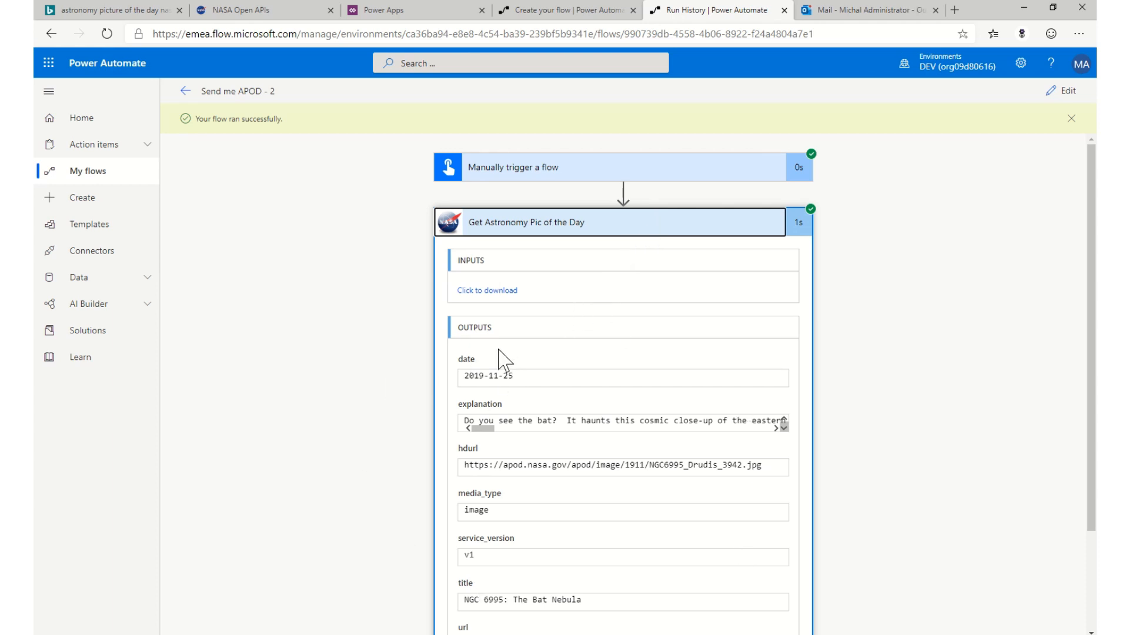
Switch to Outlook and open the Astronomic Pic of the Day email sent by the test run
{"action": "left_click", "coordinate": [845, 8]}
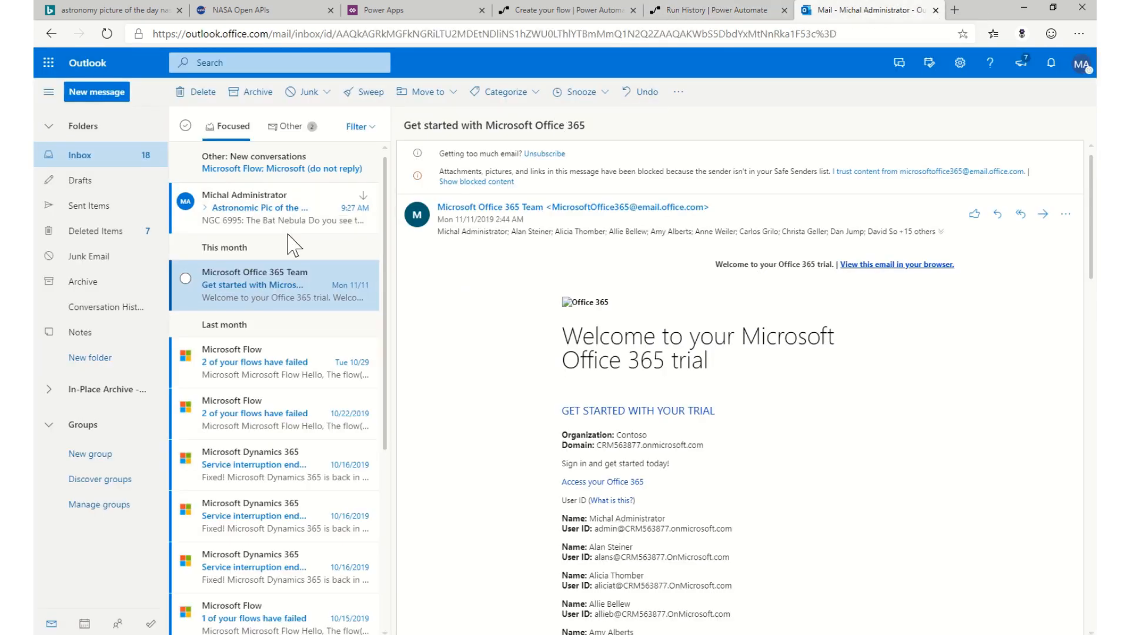
{"action": "left_click", "coordinate": [269, 215]}
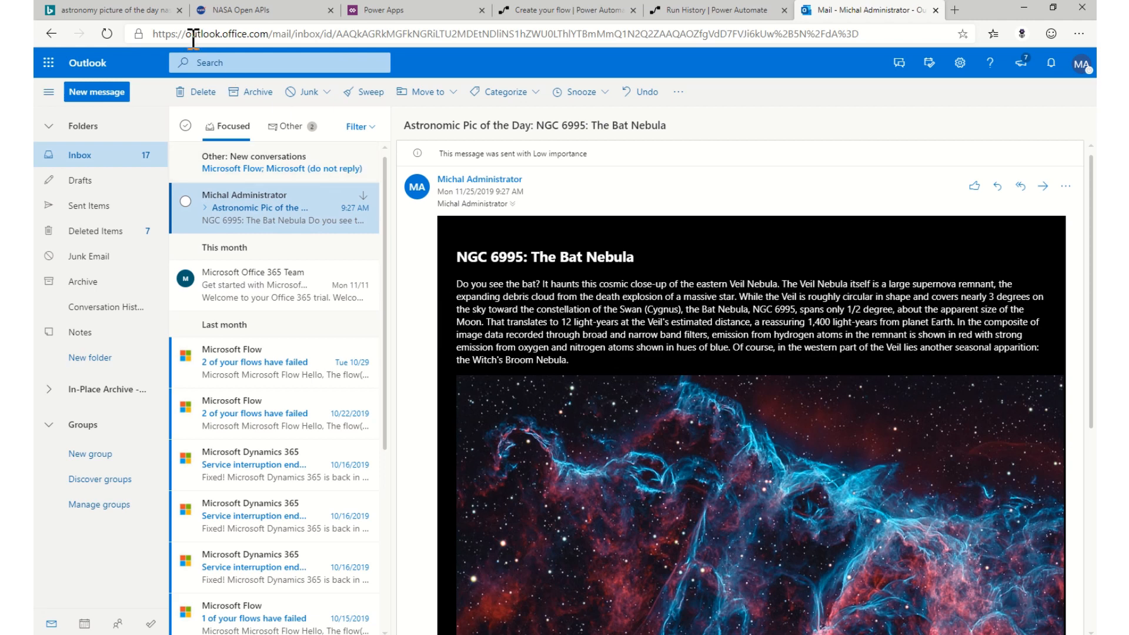
Review the Bing astronomy pictures and the APOD request, query parameters and example query on the NASA Open APIs page
{"action": "left_click", "coordinate": [135, 11]}
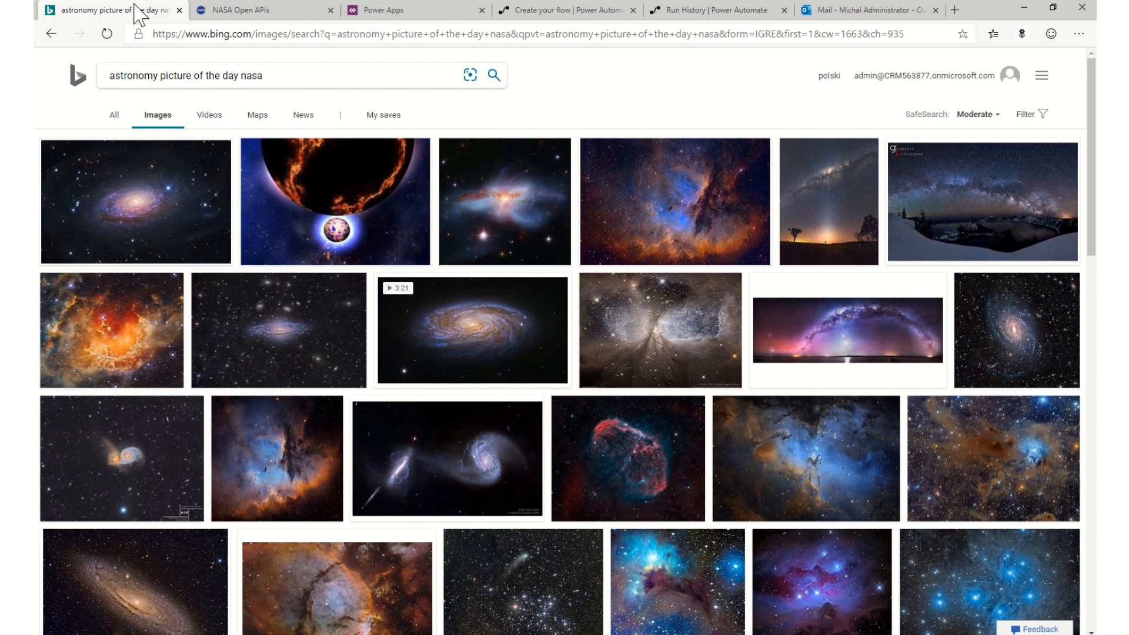
{"action": "left_click", "coordinate": [243, 12]}
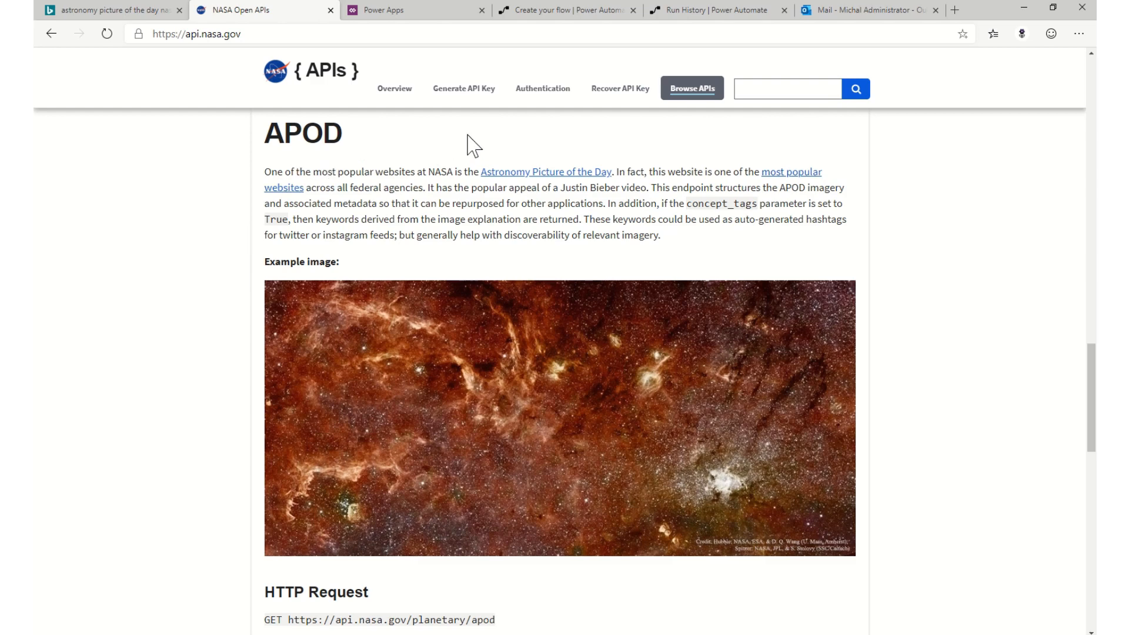
{"action": "scroll", "coordinate": [227, 294], "scroll_direction": "down", "scroll_amount": 5}
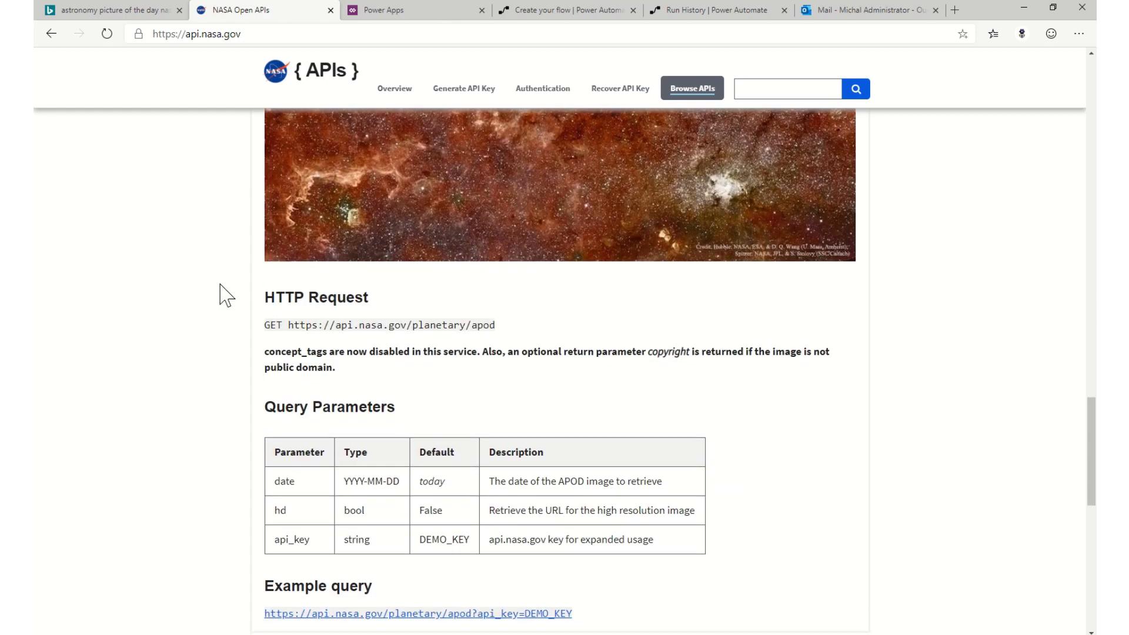
{"action": "scroll", "coordinate": [226, 294], "scroll_direction": "down", "scroll_amount": 1}
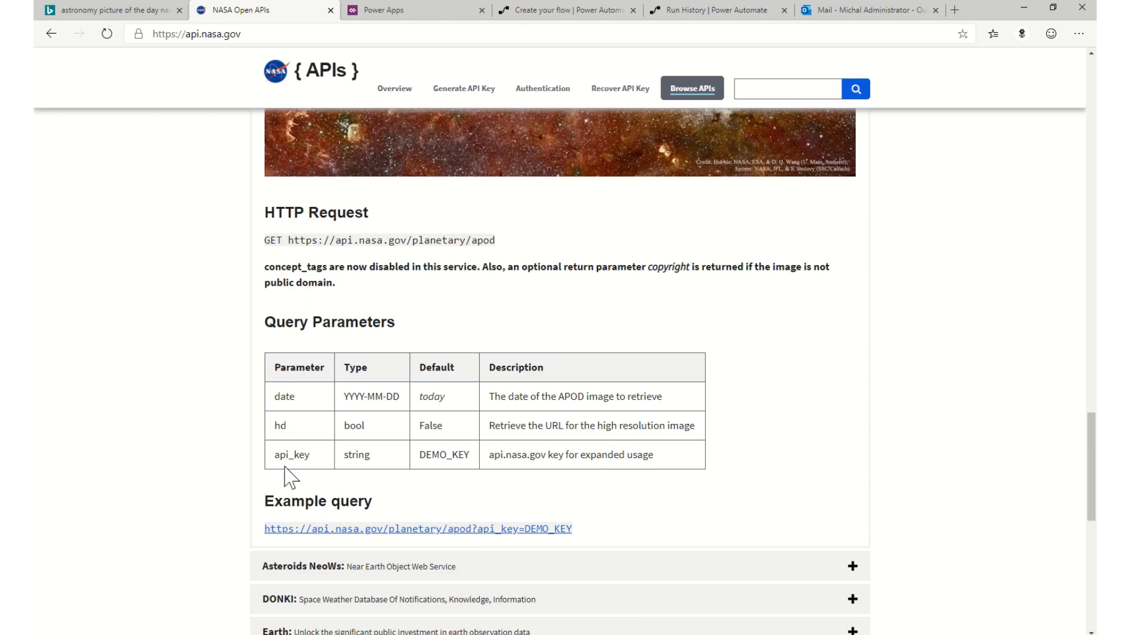
{"action": "scroll", "coordinate": [247, 494], "scroll_direction": "down", "scroll_amount": 3}
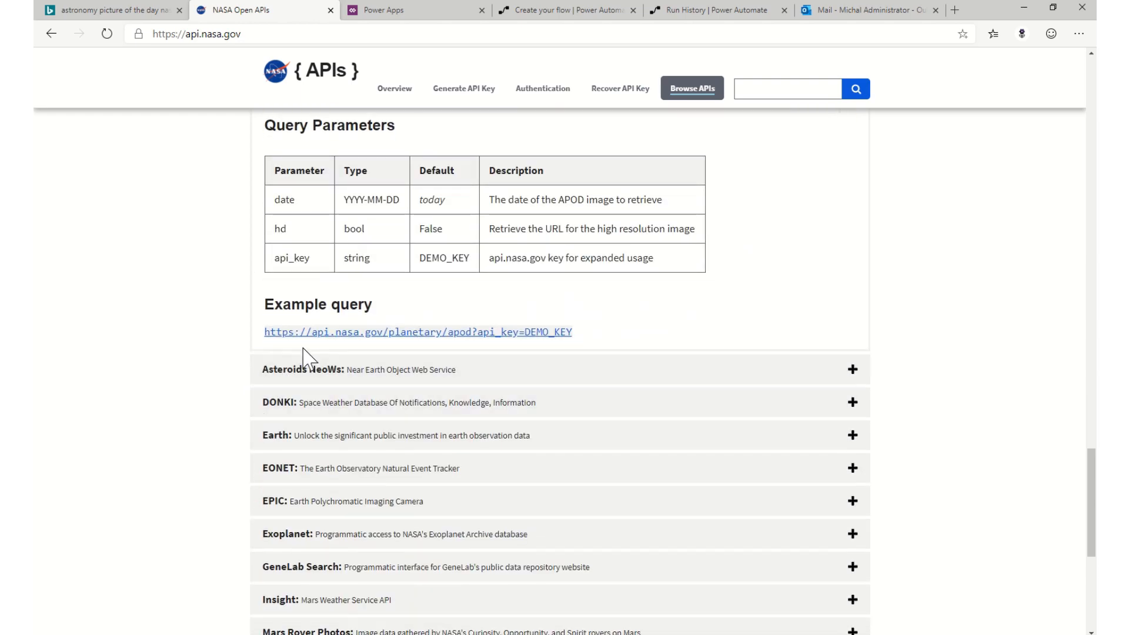
Switch to Power Apps and review the Security and Definition settings of the NASA APOD2 custom connector
{"action": "left_click", "coordinate": [423, 11]}
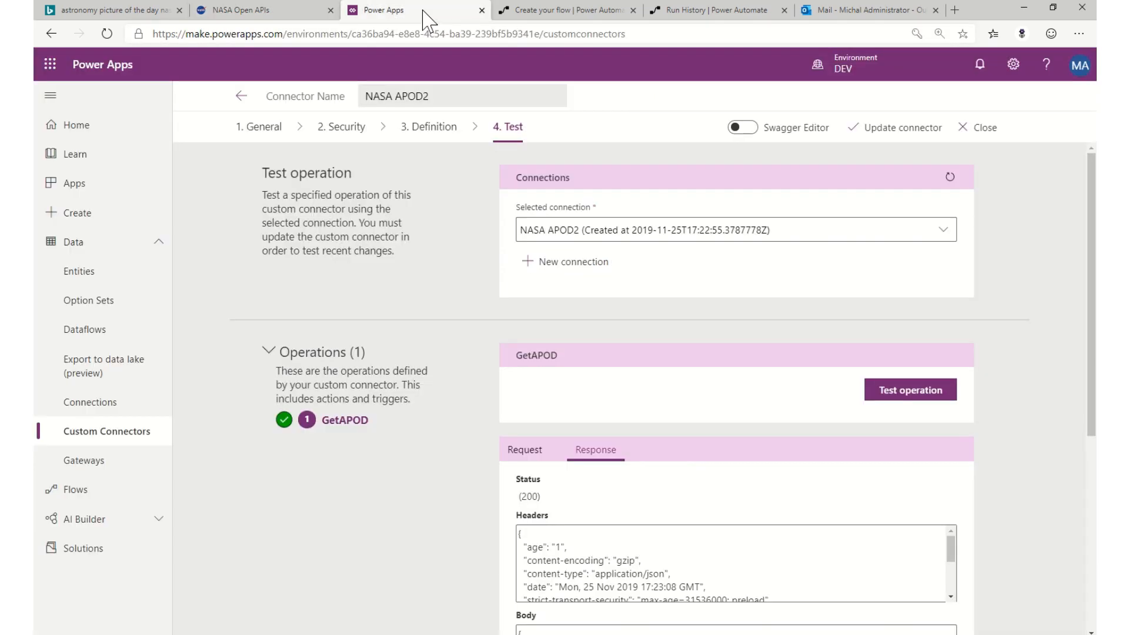
{"action": "left_click", "coordinate": [359, 132]}
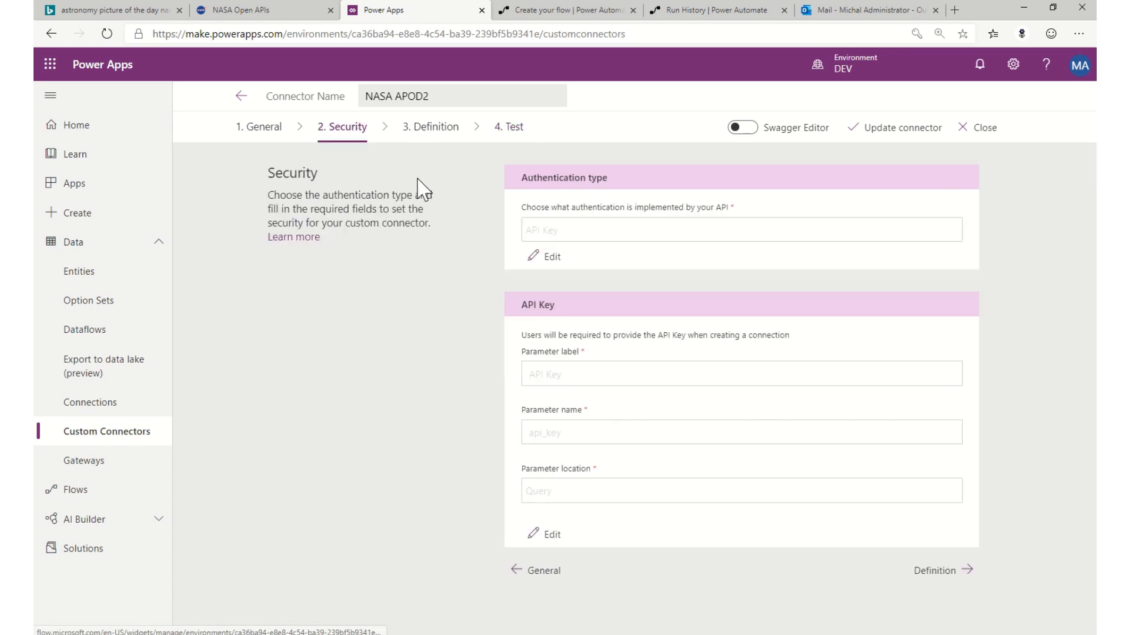
{"action": "left_click", "coordinate": [430, 134]}
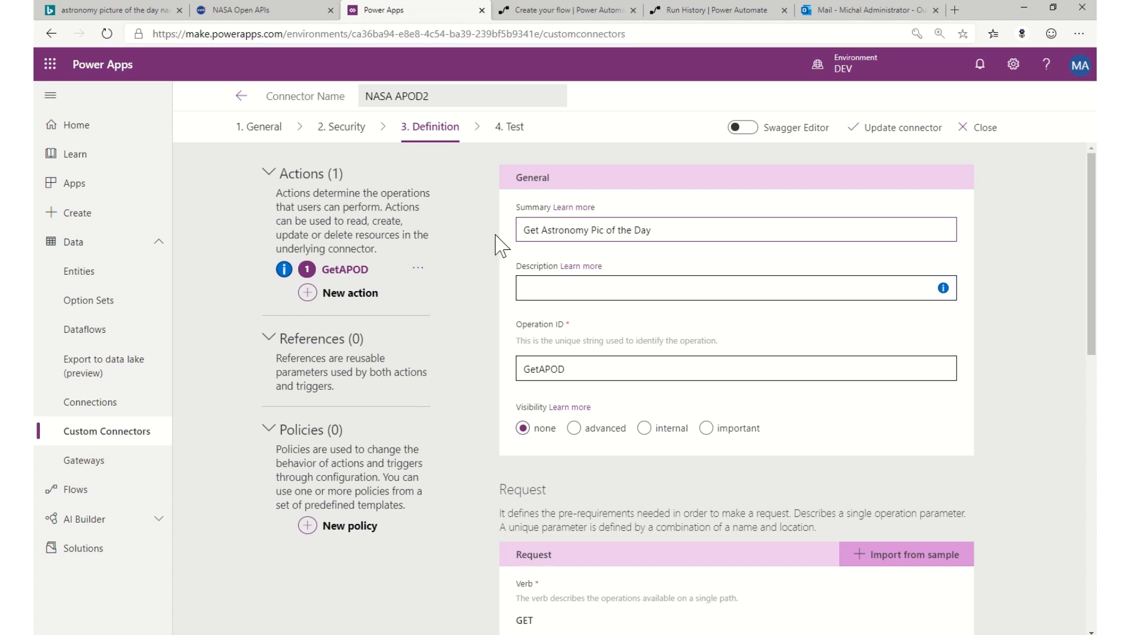
Review the Get Astronomy Pic of the Day action in the nassa apod flow in Power Automate and the test run's email in Outlook
{"action": "left_click", "coordinate": [536, 16]}
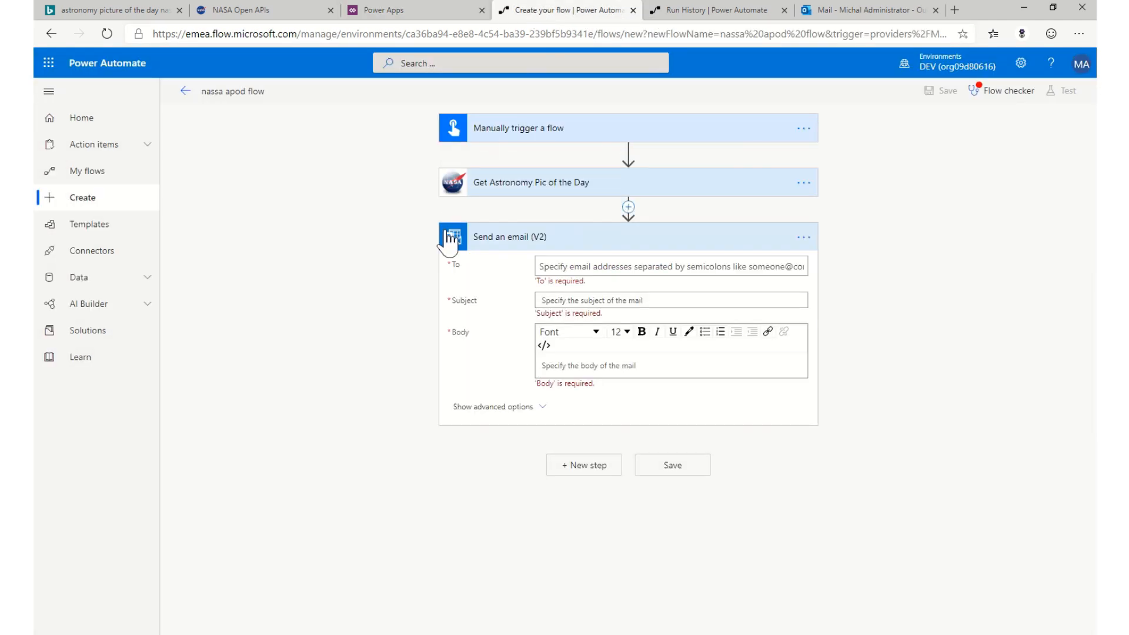
{"action": "left_click", "coordinate": [500, 189]}
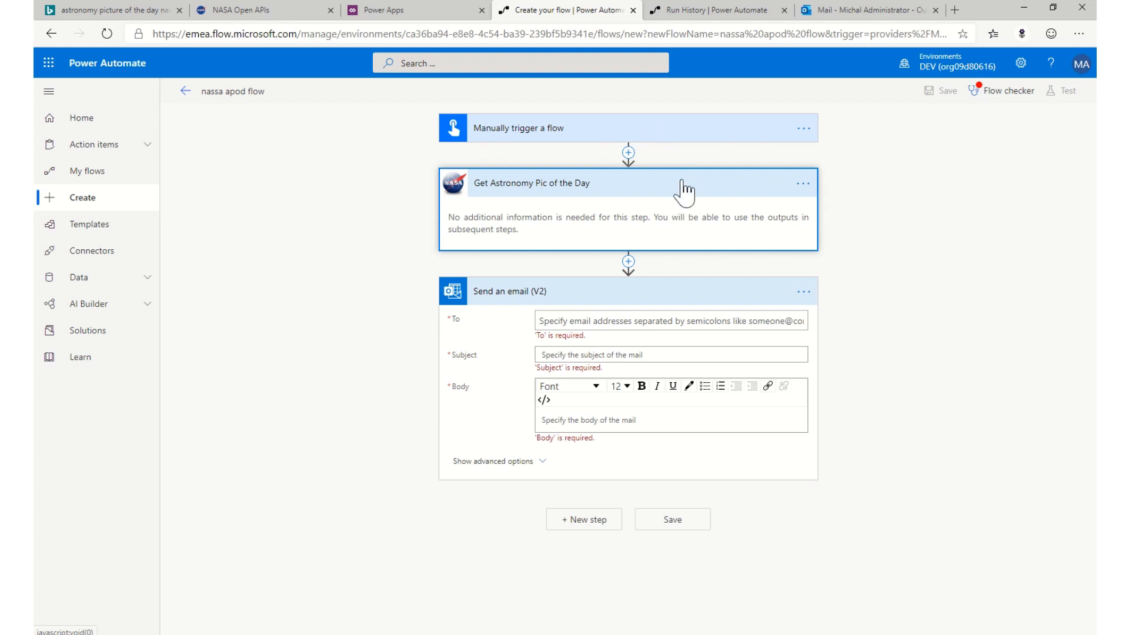
{"action": "left_click", "coordinate": [724, 10]}
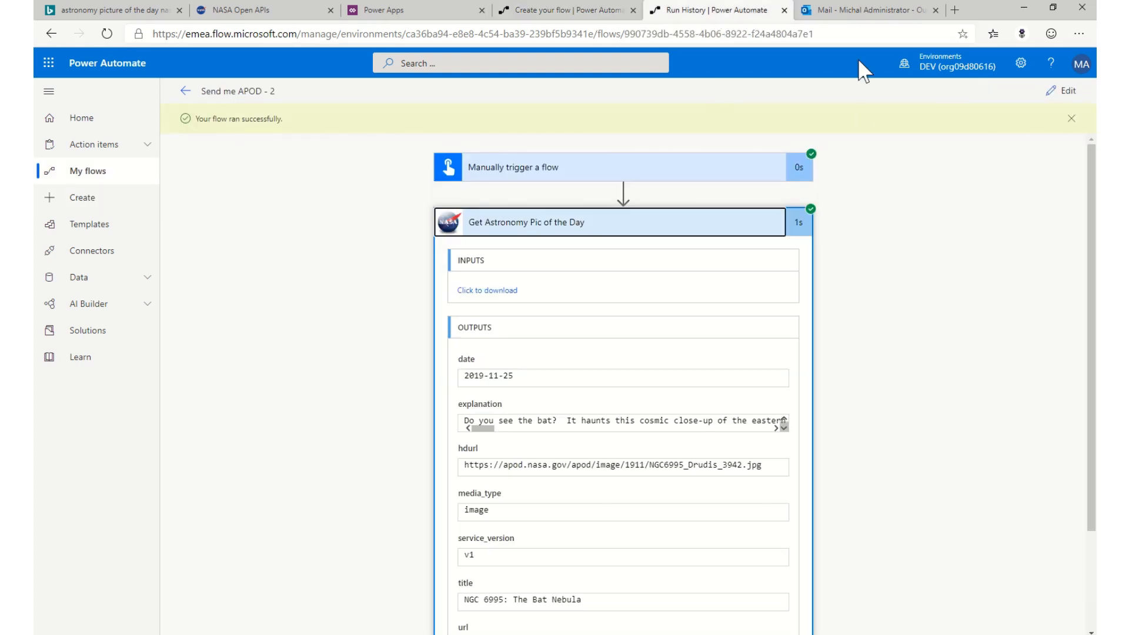
{"action": "left_click", "coordinate": [864, 11]}
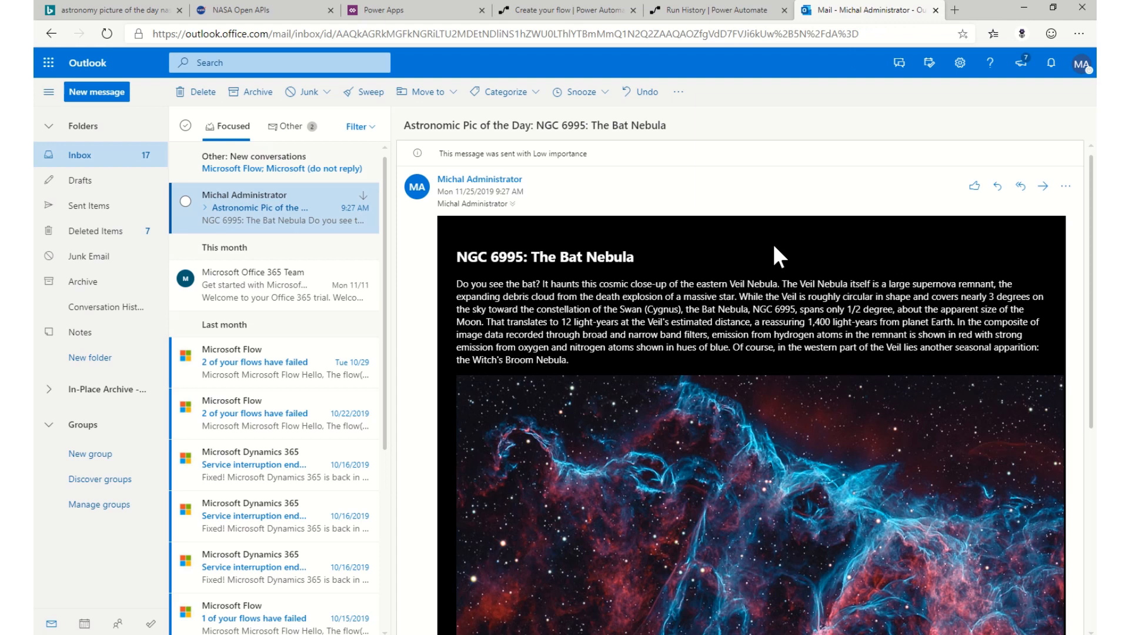